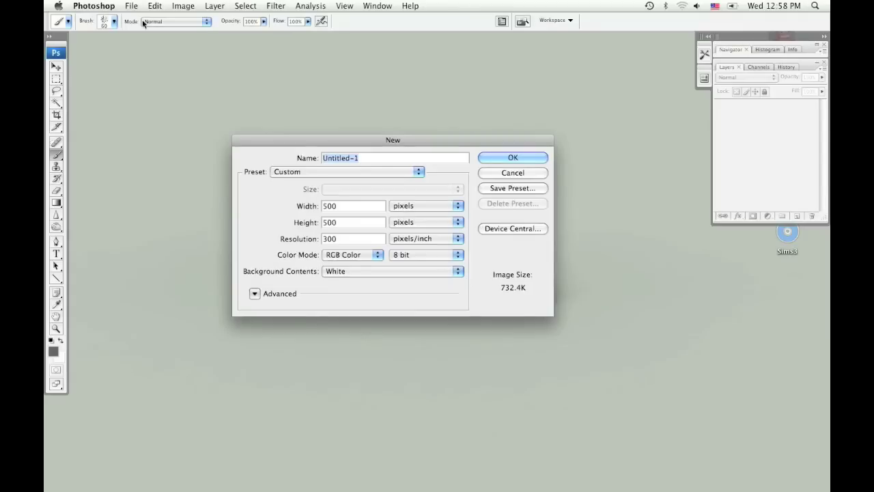
Create a 500 by 500 pixel RGB document at 300 pixels/inch with a white background and place its window centrally.
left_click(513, 157)
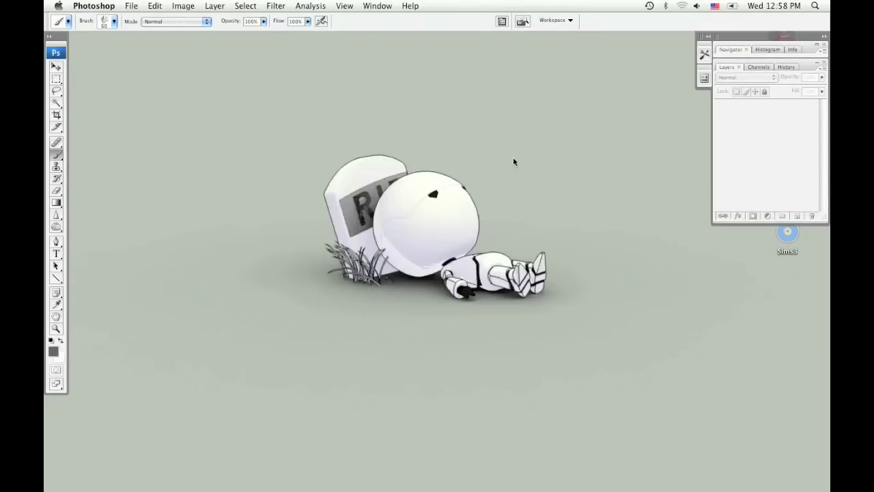
left_click_drag(284, 41, 440, 98)
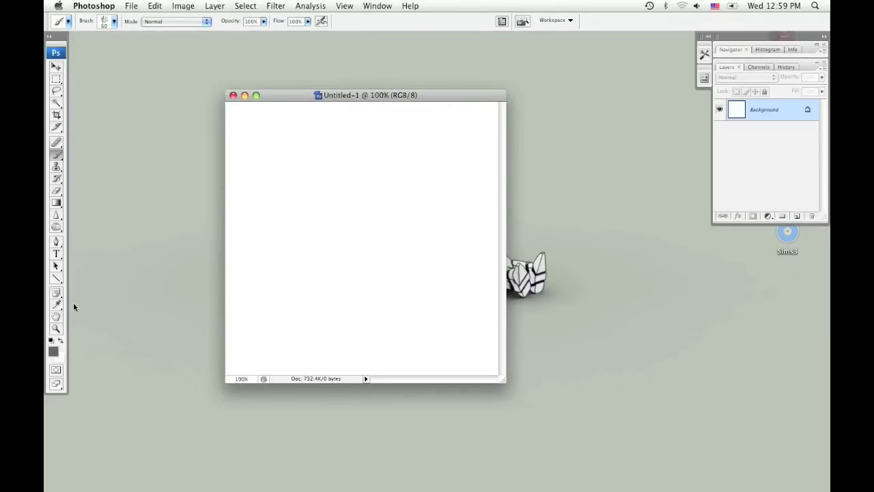
Set the foreground colour to dark grey and paint broad strokes over the canvas with a much larger textured brush.
left_click(54, 350)
left_click(338, 204)
left_click(591, 98)
key("bracketright")
key("bracketright")
key("bracketright")
key("bracketright")
key("bracketright")
key("bracketright")
key("bracketright")
left_click_drag(449, 185, 287, 327)
Choose another textured brush and cover the rest of the canvas in dark grey.
right_click(342, 230)
double_click(583, 309)
mouse_move(366, 265)
left_mouse_down()
mouse_move(322, 176)
mouse_move(488, 198)
mouse_move(365, 286)
left_mouse_up()
left_click_drag(352, 121, 486, 333)
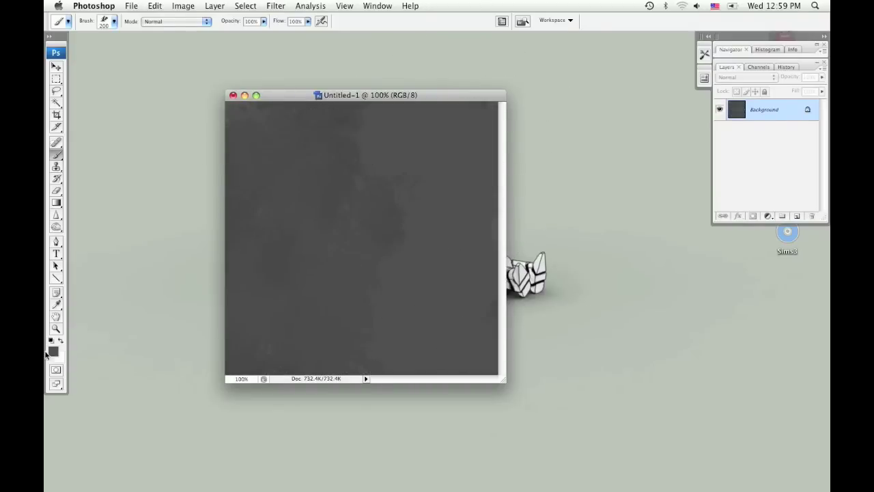
Choose a lighter grey and paint cloudy patches across the dark canvas, redoing the strokes with a 250 px brush.
left_click(53, 351)
left_click(234, 193)
left_click(591, 97)
mouse_move(447, 195)
left_mouse_down()
mouse_move(410, 242)
mouse_move(256, 292)
mouse_move(366, 373)
left_mouse_up()
key("super+z")
key("bracketright")
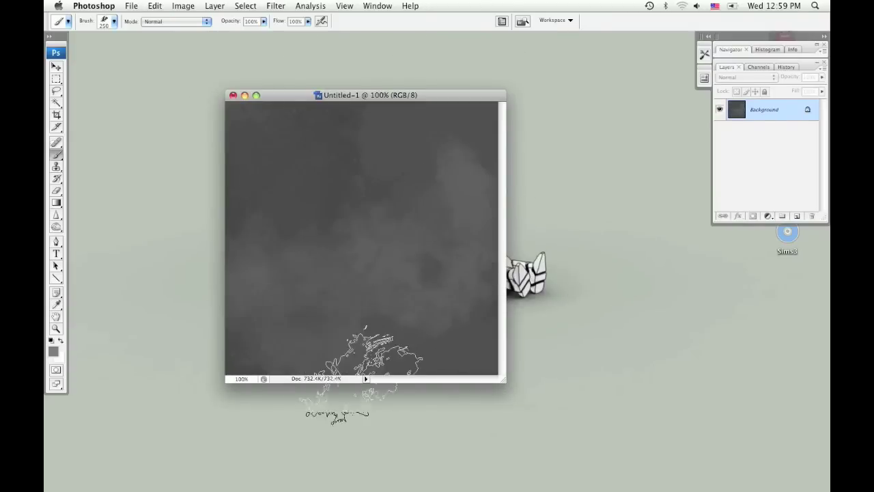
Sample a grey from the canvas and soften the cloudy patches with a 100 px brush.
left_click(342, 287, "alt")
key("bracketleft")
key("bracketleft")
key("bracketleft")
key("bracketleft")
key("bracketleft")
left_click_drag(400, 187, 343, 229)
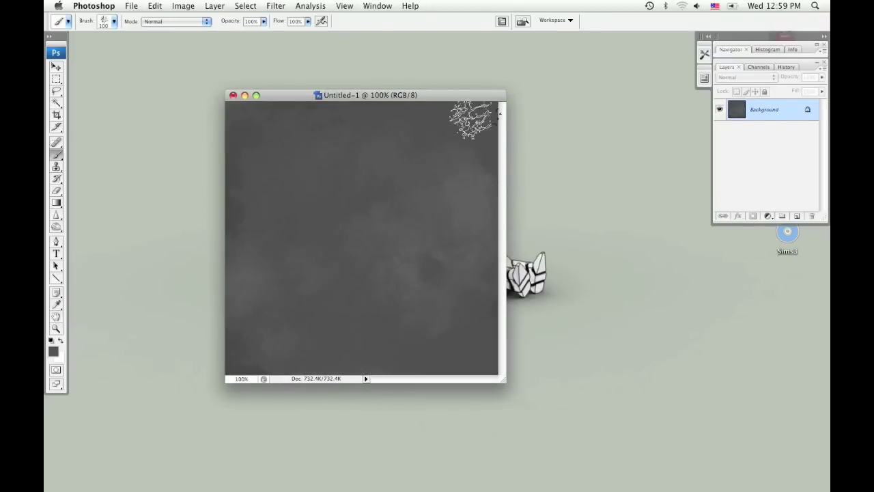
Apply the Offset filter with +250 pixels horizontal, +250 pixels vertical and Wrap Around.
left_click(274, 8)
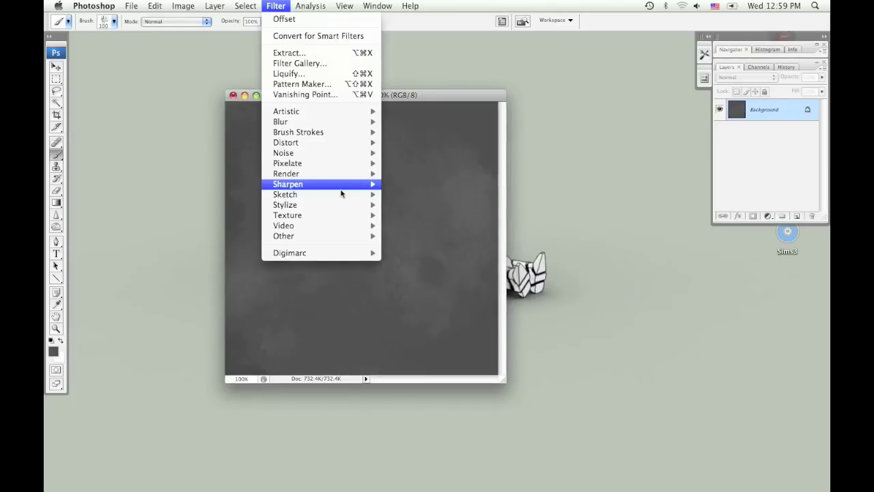
mouse_move(343, 238)
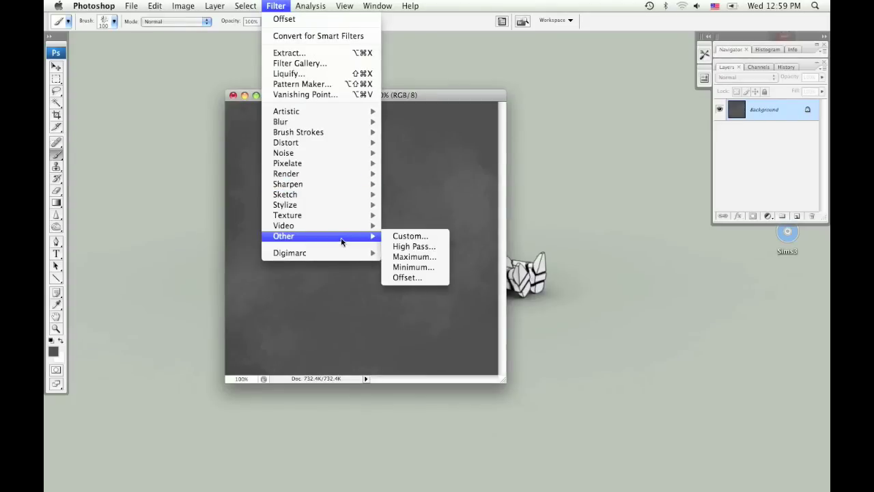
left_click(418, 277)
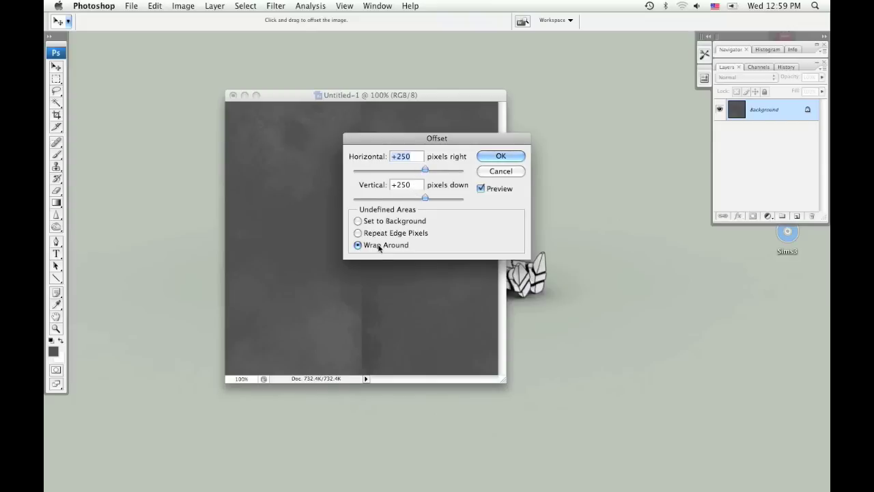
left_click(500, 156)
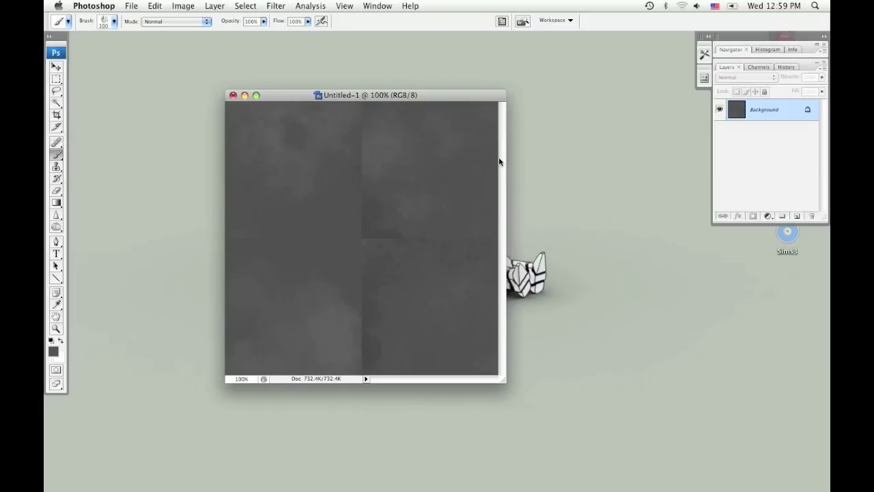
Blend the upper and central part of the cross-shaped seam with a 60 px brush, using greys sampled beside it.
key("bracketleft")
key("bracketleft")
key("bracketleft")
key("bracketleft")
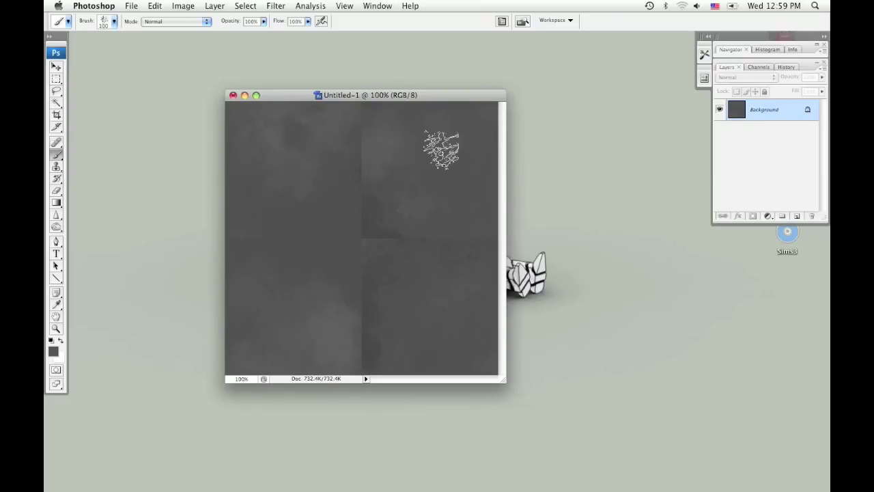
left_click(375, 209, "alt")
mouse_move(369, 213)
left_mouse_down()
mouse_move(342, 238)
mouse_move(353, 233)
mouse_move(377, 277)
mouse_move(316, 218)
left_mouse_up()
left_click(373, 146, "alt")
left_click_drag(357, 160, 332, 158)
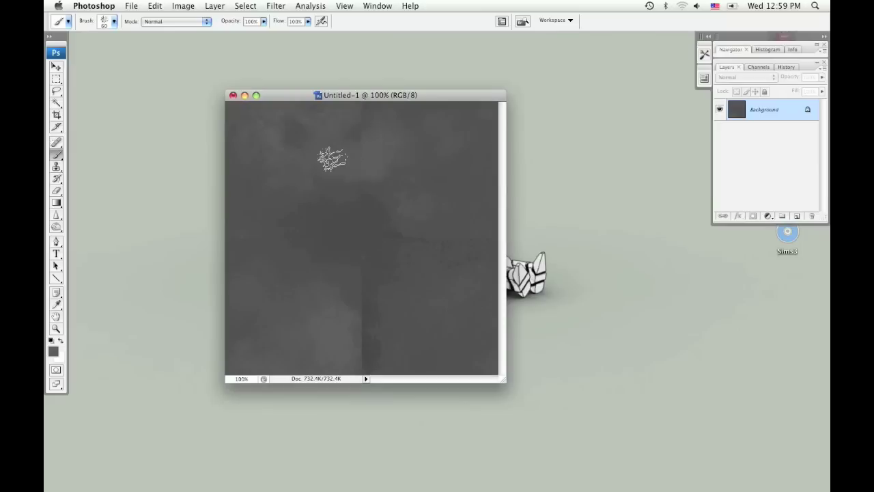
Blend the lower vertical seam and the area beside it with a 90 px brush, using greys sampled nearby.
key("bracketright")
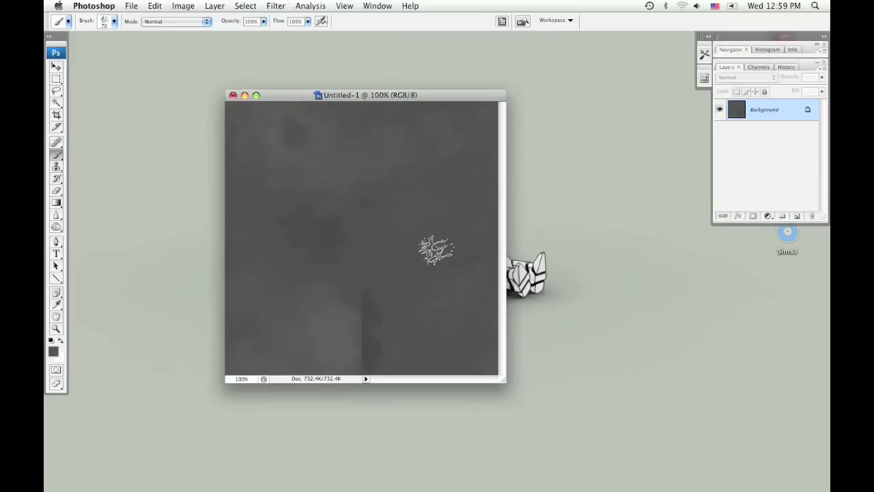
key("bracketright")
key("bracketright")
left_click(344, 335, "alt")
mouse_move(391, 353)
left_mouse_down()
mouse_move(384, 264)
mouse_move(291, 271)
left_mouse_up()
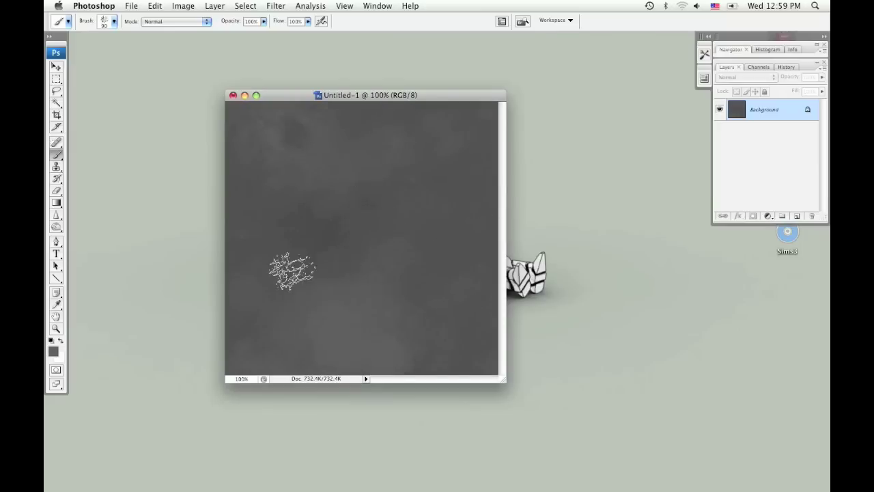
left_click(287, 242, "alt")
left_click_drag(263, 246, 239, 290)
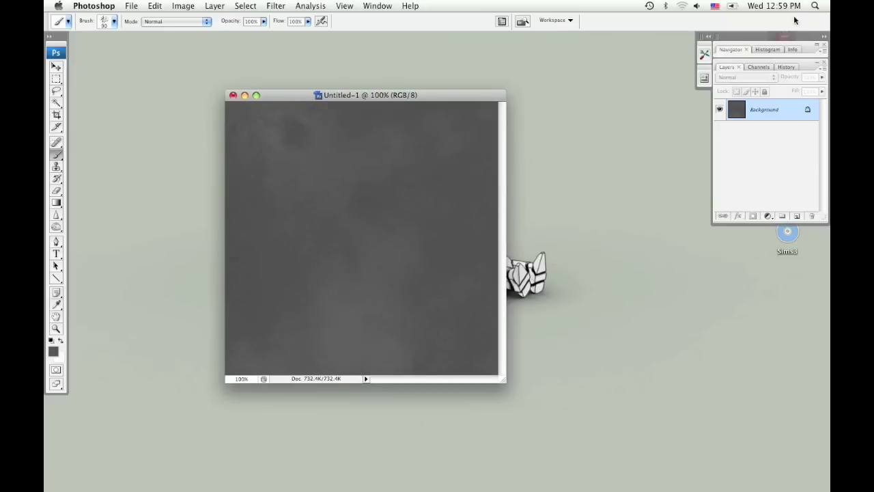
Touch up the remaining uneven patches of the grey texture at 200% zoom, and move the document window clear of the edge.
key("super+equal")
left_click_drag(508, 304, 522, 179)
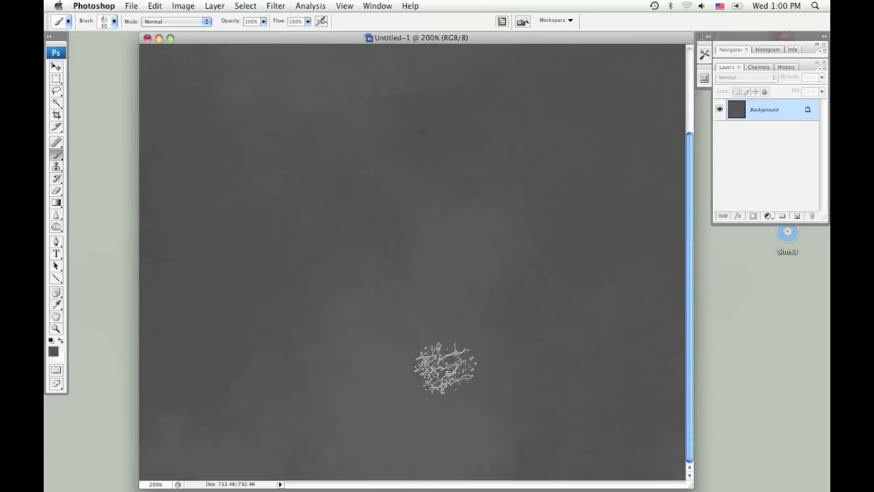
key("super+minus")
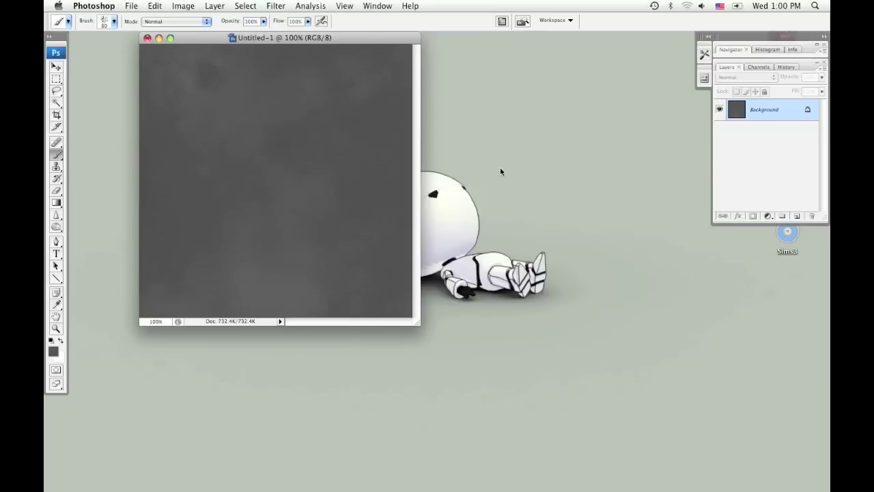
left_click_drag(372, 37, 434, 91)
Reapply the last Offset filter three times to bring the texture's edges into view for seam checking.
left_click(276, 5)
left_click(286, 19)
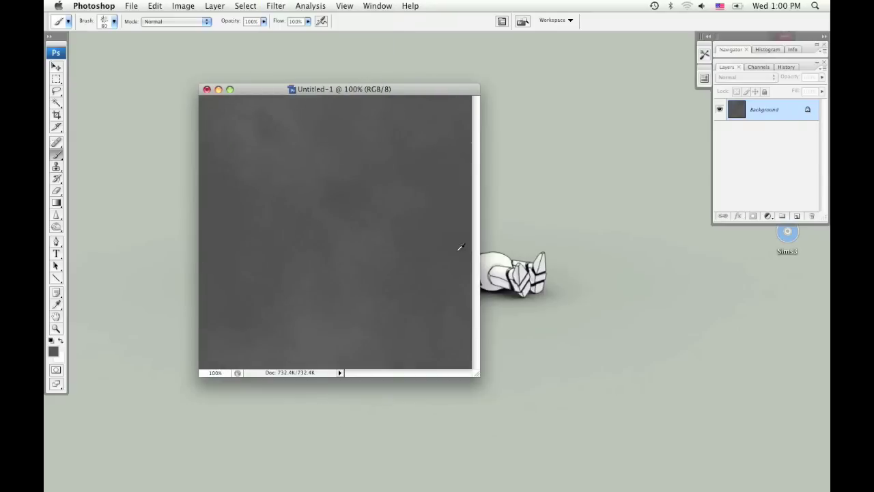
left_click(276, 5)
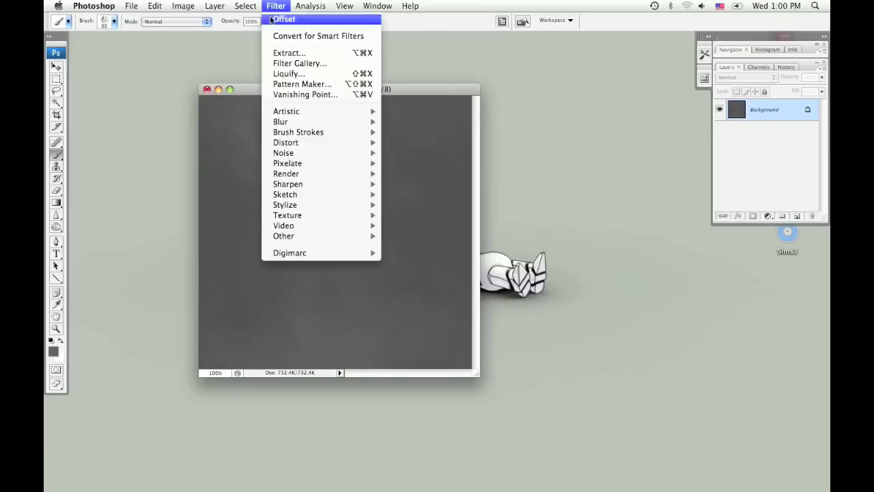
left_click(294, 19)
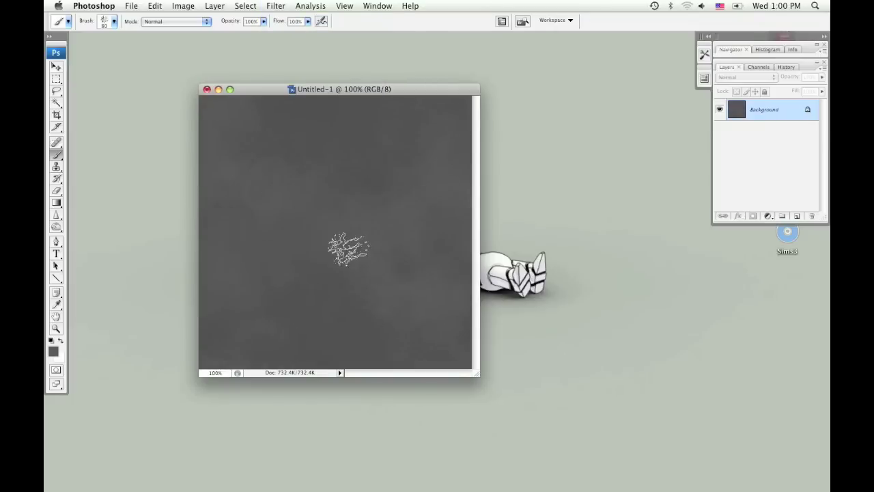
left_click(275, 5)
left_click(293, 19)
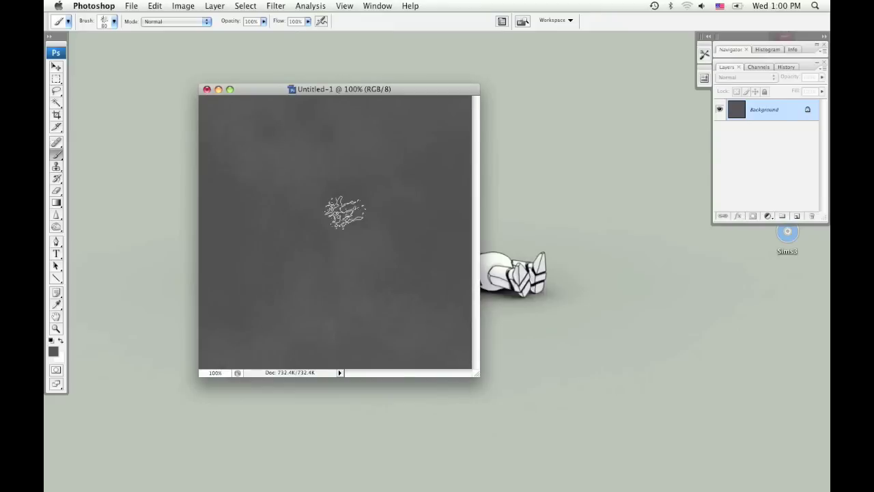
Paint out the faint vertical seam near the centre with the brush at 45 px and 70 px.
key("bracketleft")
key("bracketleft")
key("bracketleft")
key("bracketleft")
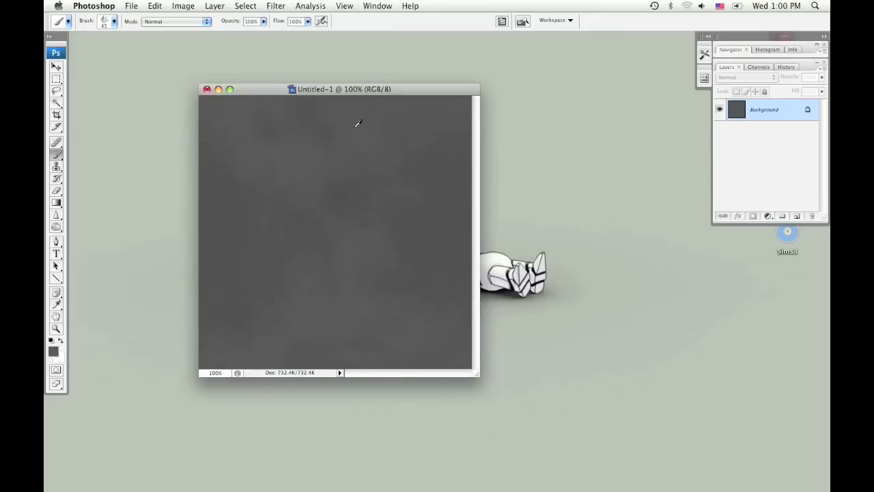
key("bracketright")
key("bracketright")
key("bracketright")
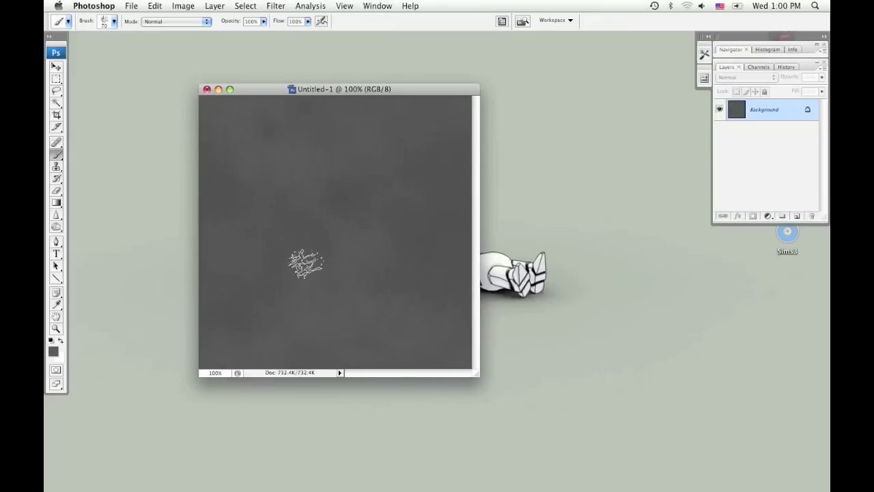
Reapply the Offset filter twice, reducing the brush to 45 px between passes for touch-ups.
left_click(276, 5)
left_click(294, 19)
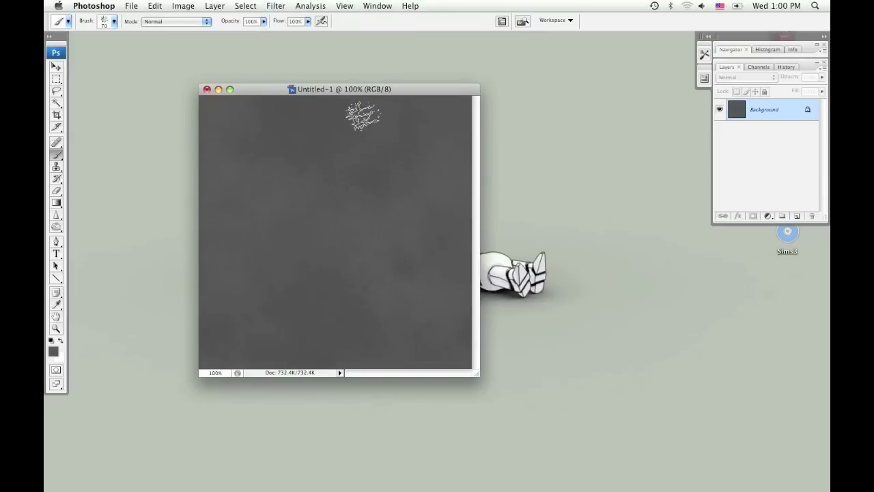
key("bracketleft")
key("bracketleft")
key("bracketleft")
left_click(275, 6)
left_click(294, 19)
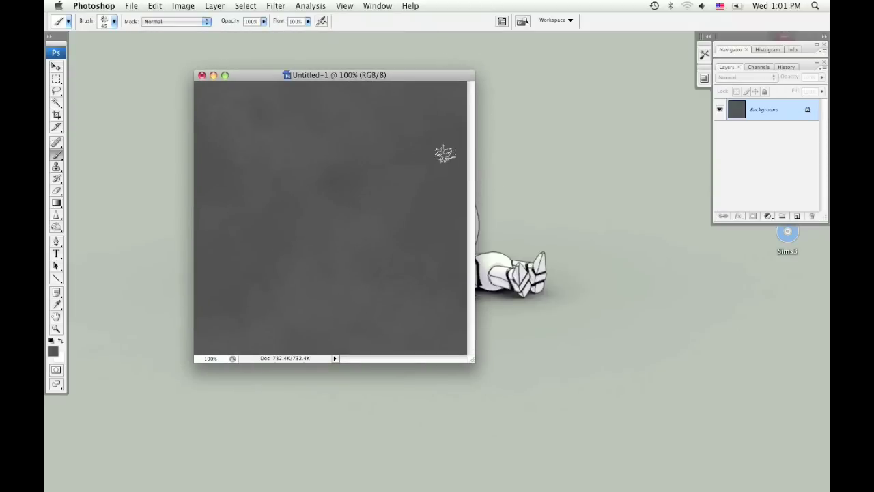
Add a new layer above the background and choose a different brush tip for drawing the brick joints.
key("super+alt+shift+n")
right_click(375, 218)
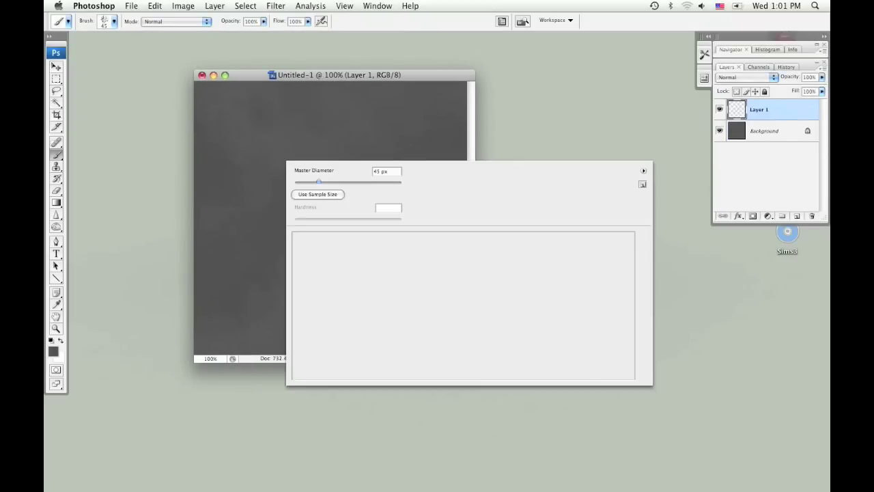
double_click(319, 363)
Set a darker grey foreground colour and draw six rows of staggered brick joints in a full-screen view.
left_click(54, 350)
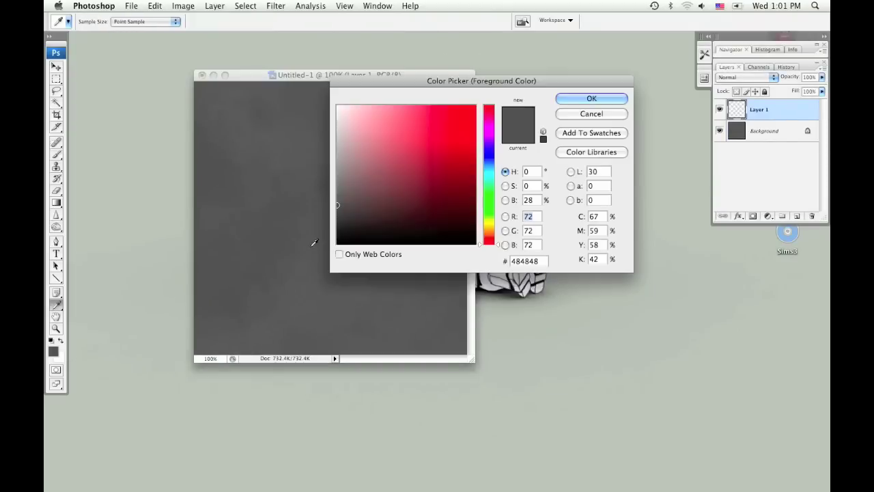
left_click_drag(338, 210, 333, 219)
left_click(578, 100)
key("f")
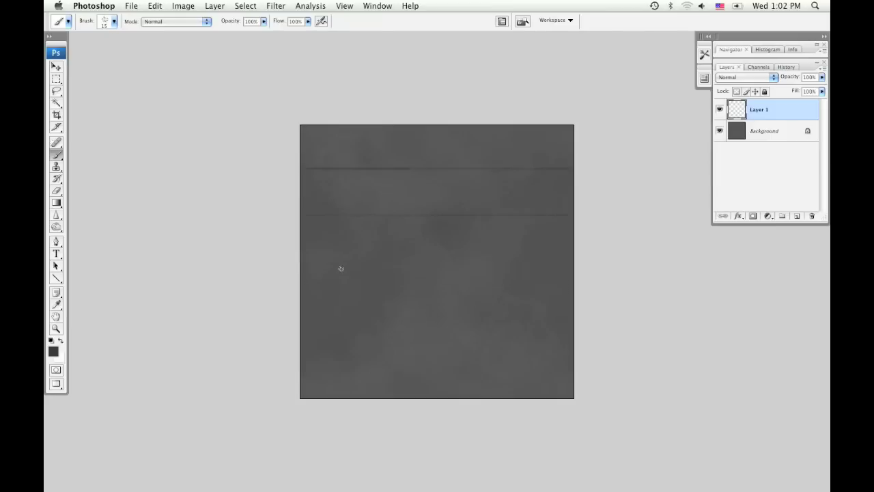
mouse_move(310, 262)
left_mouse_down()
mouse_move(365, 260)
mouse_move(307, 262)
left_mouse_up()
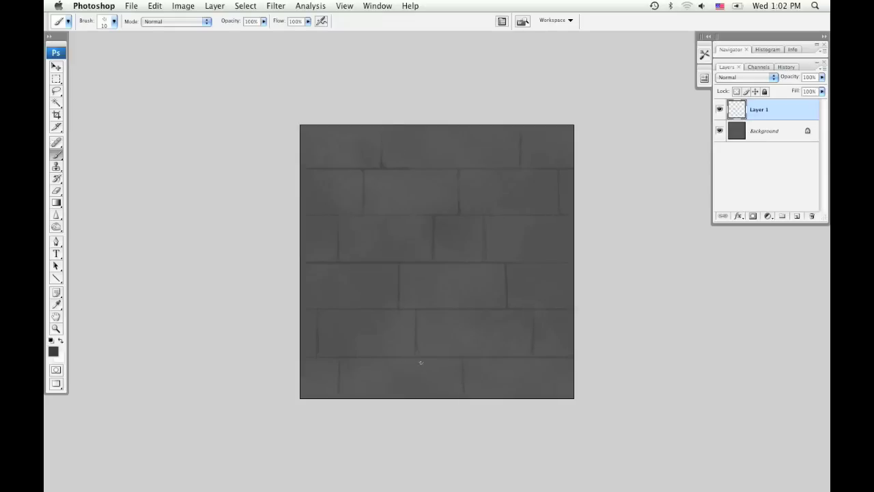
Copy the whole merged artwork and paste it as a new layer.
key("super+a")
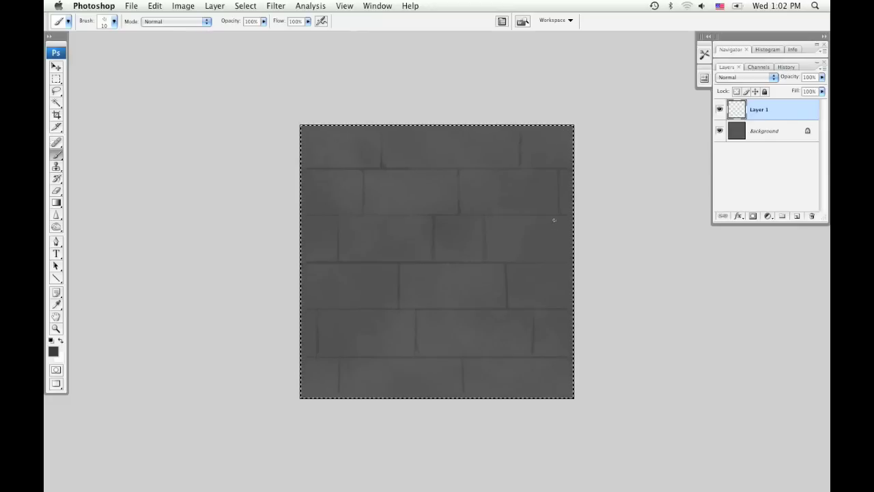
key("super+shift+c")
key("super+v")
Apply the last Offset filter twice to the merged brick layer to check the joints across its edges.
left_click(276, 5)
left_click(288, 20)
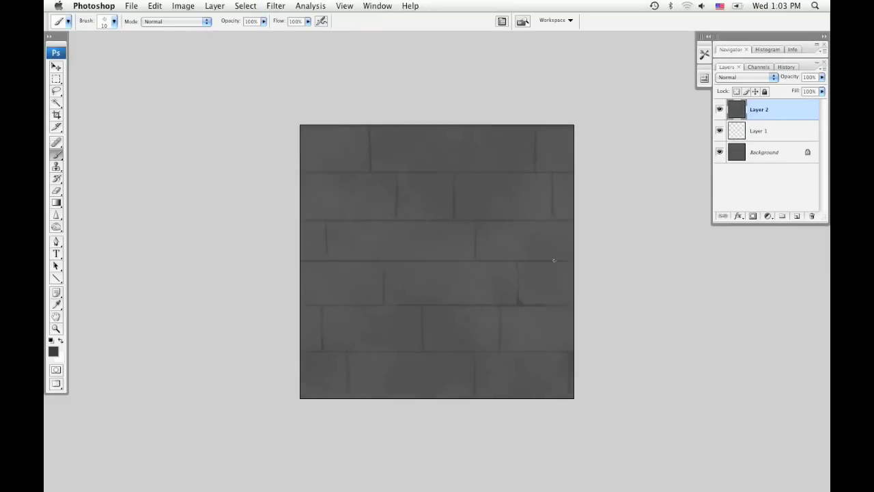
left_click(275, 6)
left_click(288, 19)
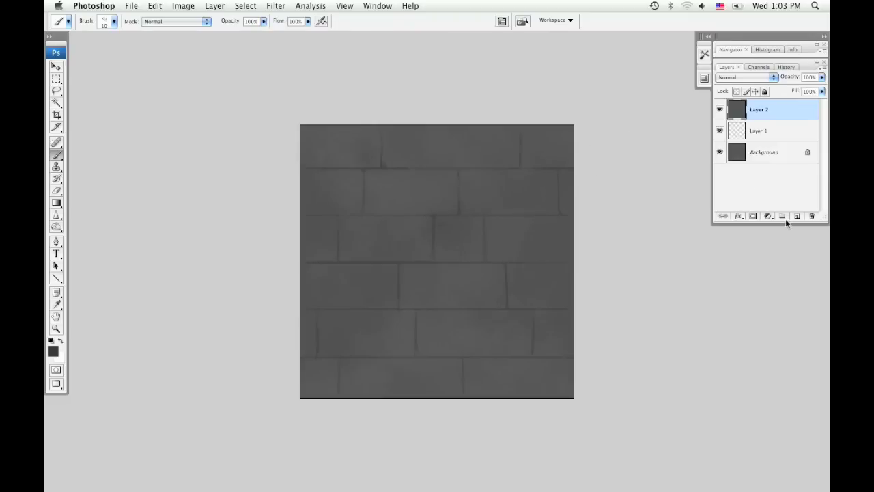
Add a new layer above the merged brick layer and set its blend mode to Overlay.
left_click(795, 217)
left_click(733, 79)
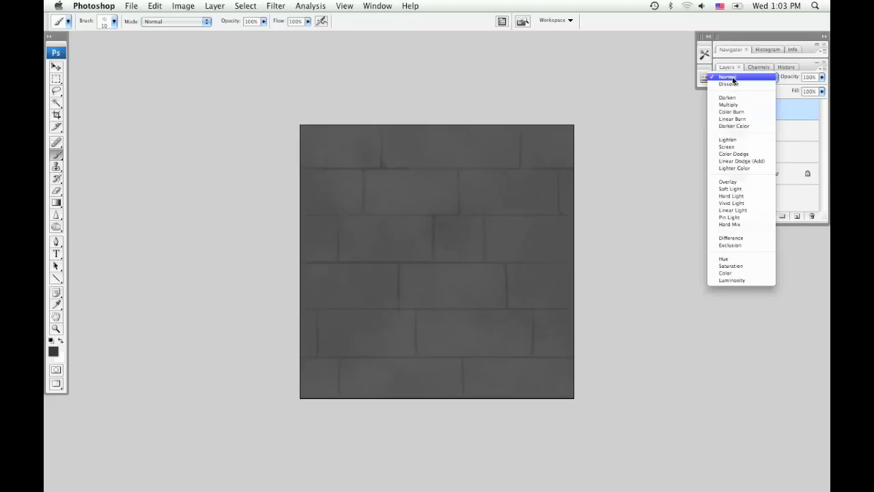
left_click(737, 177)
Select an 80 px speckled brush, try a stroke across the bricks, and undo it.
right_click(427, 194)
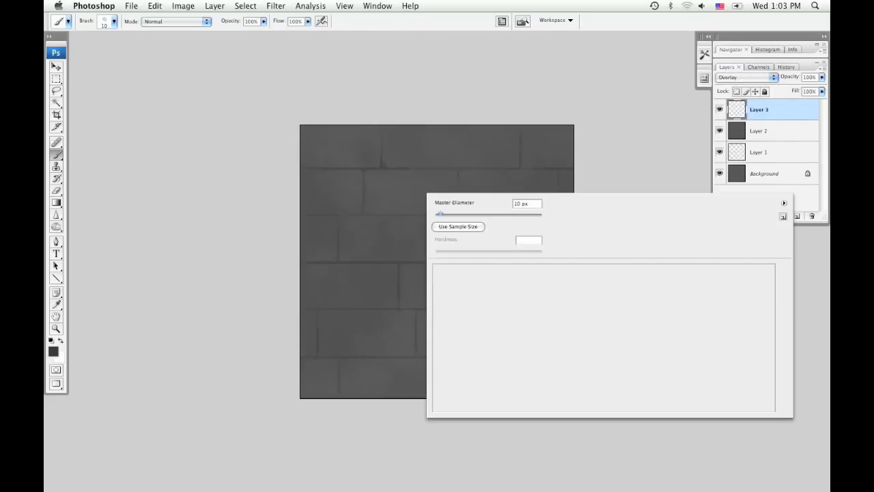
double_click(652, 273)
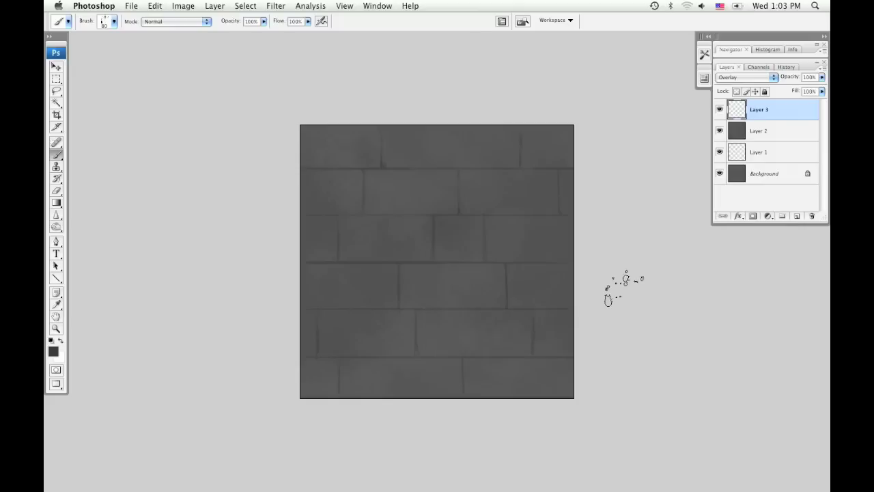
mouse_move(400, 244)
left_mouse_down()
mouse_move(317, 247)
mouse_move(324, 331)
left_mouse_up()
key("super+z")
Set the foreground colour to #454545 and paint dark speckles over the bricks along the texture's left side, undoing unwanted strokes.
left_click(53, 351)
left_click(338, 206)
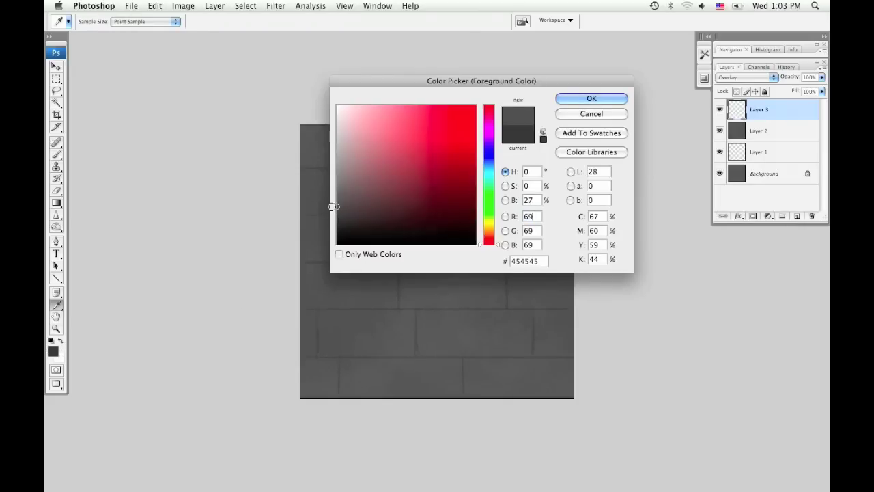
left_click(597, 102)
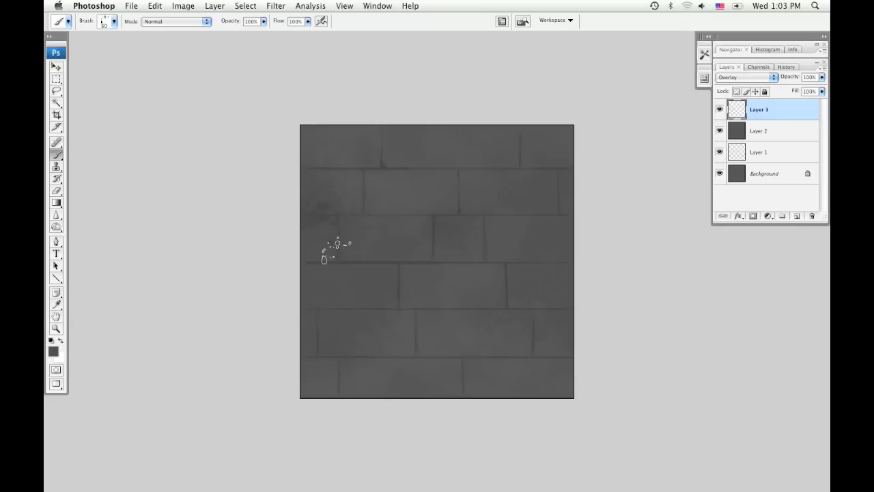
mouse_move(398, 216)
left_mouse_down()
mouse_move(361, 233)
mouse_move(364, 292)
mouse_move(322, 279)
mouse_move(322, 329)
left_mouse_up()
key("super+z")
mouse_move(477, 235)
left_mouse_down()
mouse_move(454, 181)
mouse_move(543, 238)
mouse_move(563, 198)
left_mouse_up()
key("super+z")
key("bracketleft")
Select the 416 px spatter brush and spatter dark marks across the bricks, reducing its size through 300 and 150 to 70 px.
right_click(574, 254)
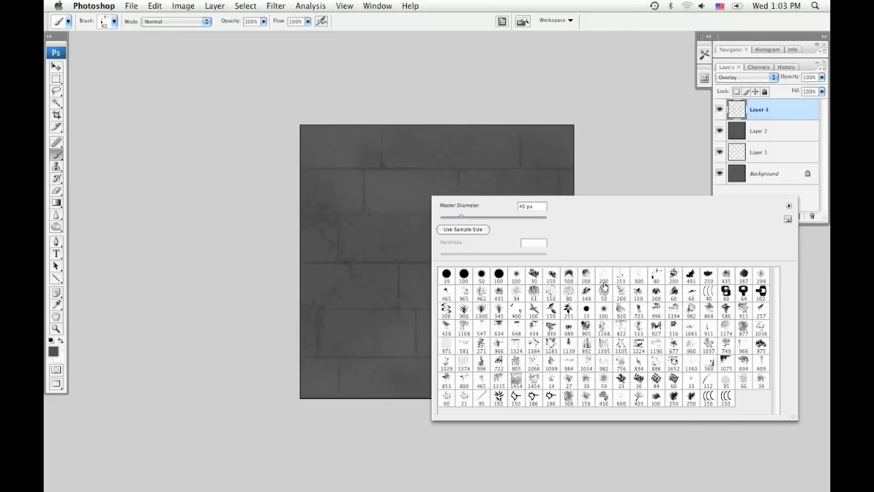
double_click(604, 400)
key("bracketleft")
key("bracketleft")
key("bracketleft")
key("bracketleft")
key("bracketleft")
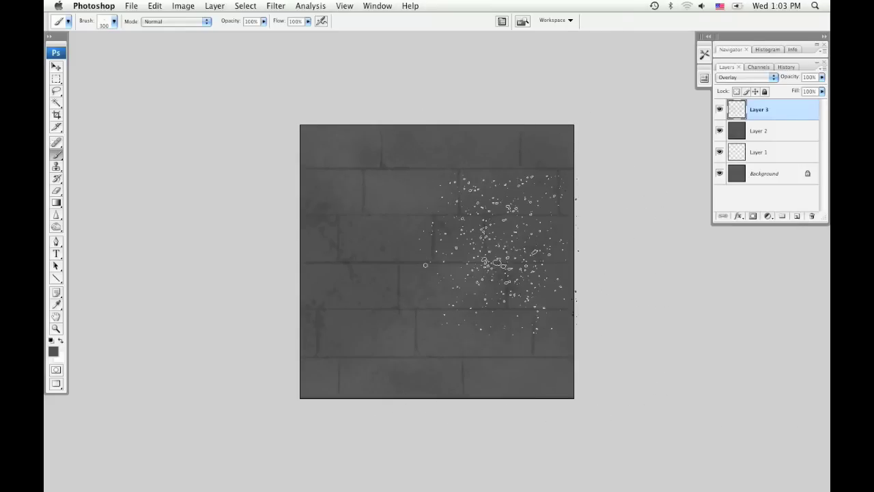
key("bracketleft")
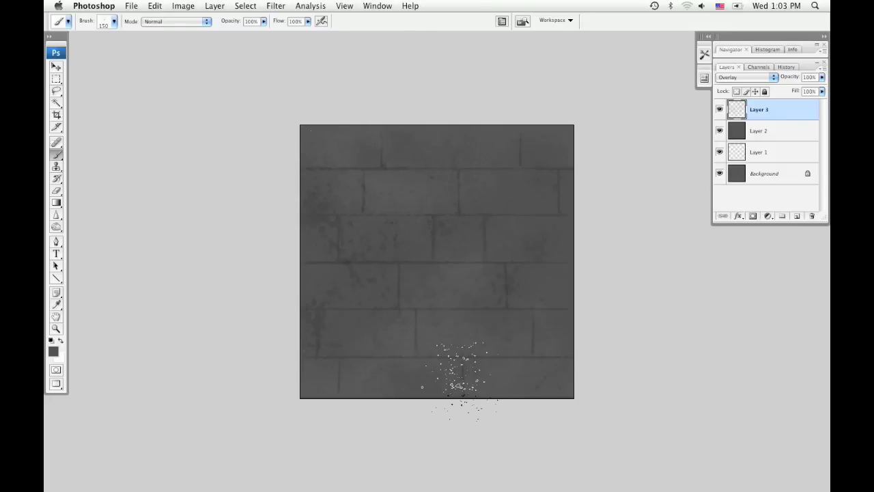
key("bracketleft")
key("bracketleft")
key("bracketleft")
key("bracketleft")
Add small marks with the 21 px speckled brush and merge the Overlay layer into the brick layer below.
right_click(392, 208)
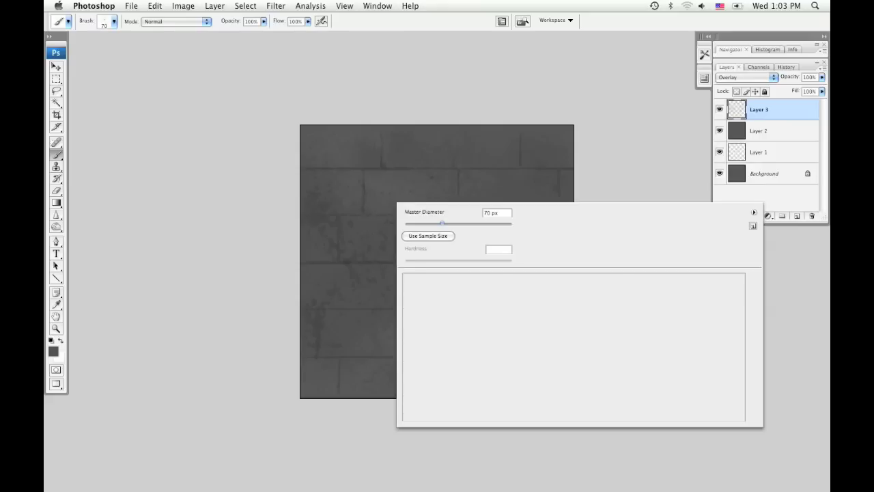
double_click(430, 403)
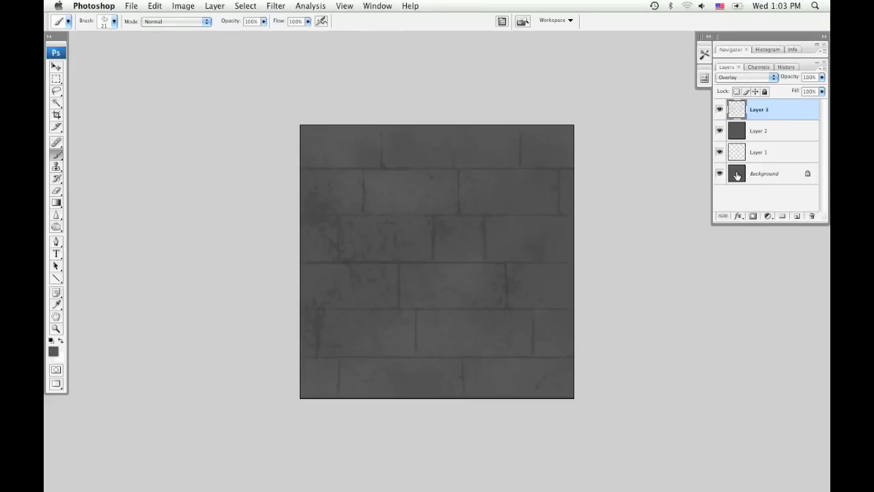
key("super+e")
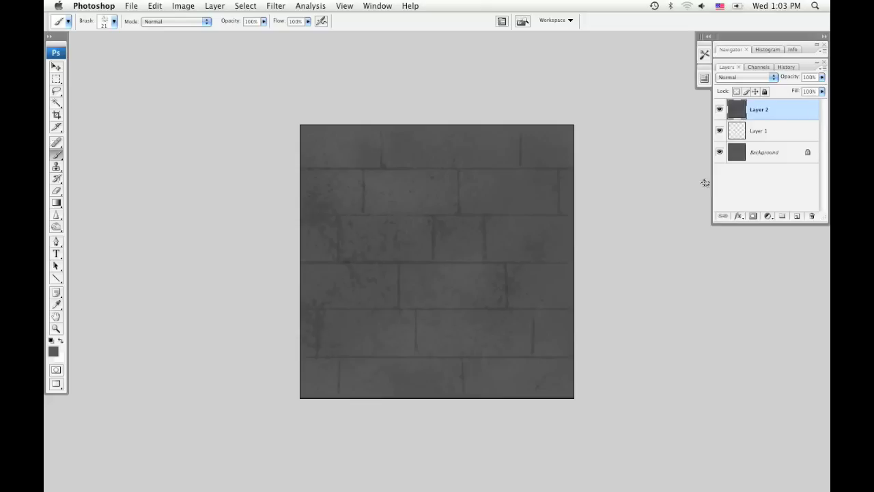
Set the foreground colour to #747474 and paint thin highlights along the lower edges and vertical joints of the top brick row.
left_click(53, 351)
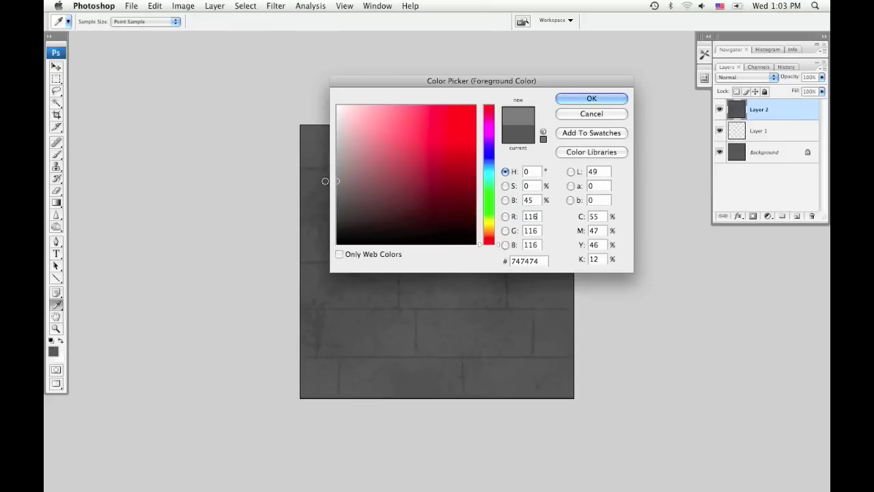
left_click(591, 99)
key("super+equal")
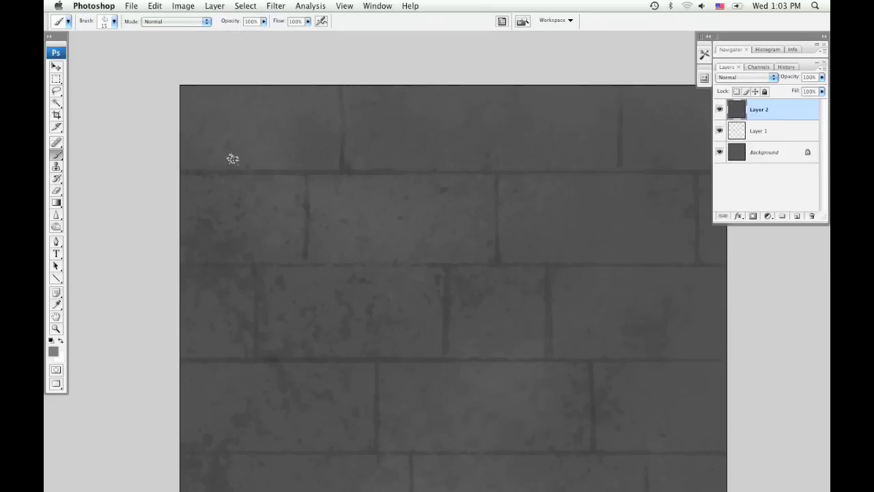
left_click_drag(204, 168, 326, 166)
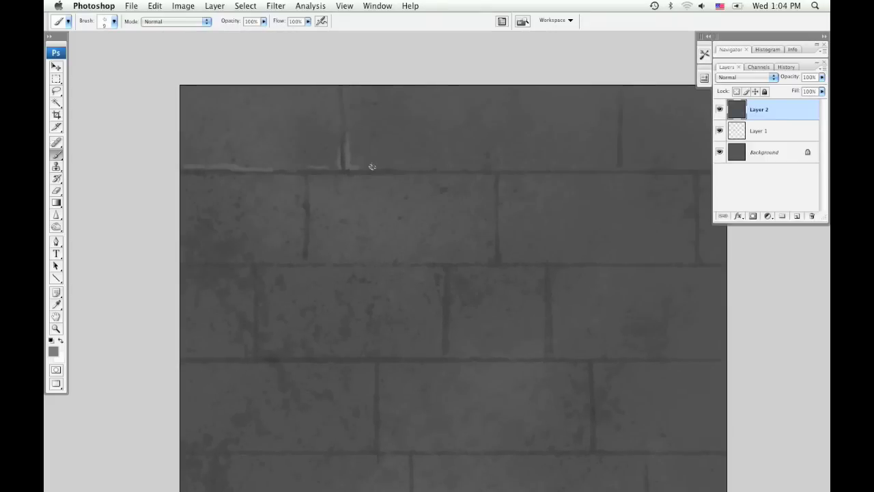
mouse_move(501, 170)
left_mouse_down()
mouse_move(617, 166)
mouse_move(615, 137)
left_mouse_up()
scroll(286, 164, "down", 1)
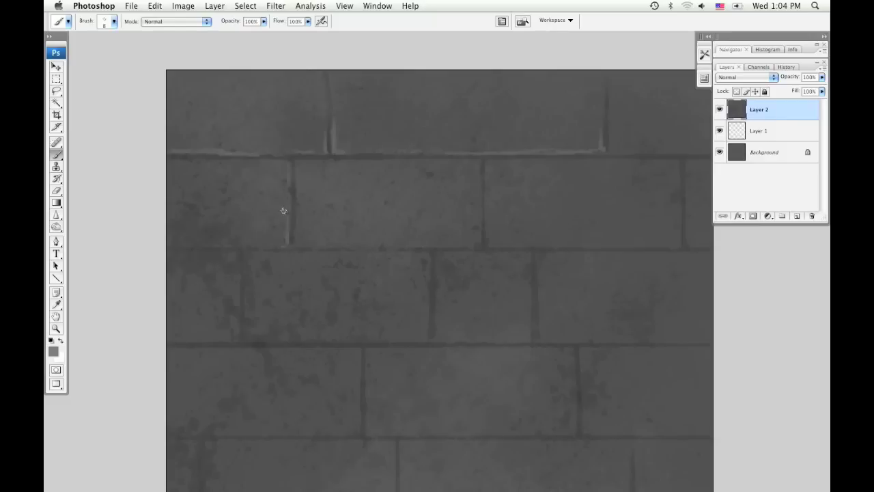
Sample a grey from the bricks and darken the facing corners of the first two second-row bricks with a 40 px brush.
left_click(282, 231, "alt")
key("bracketright")
key("bracketright")
key("bracketright")
key("bracketright")
key("bracketright")
mouse_move(281, 227)
left_mouse_down()
mouse_move(256, 236)
mouse_move(279, 232)
left_mouse_up()
mouse_move(304, 194)
left_mouse_down()
mouse_move(310, 171)
mouse_move(369, 174)
left_mouse_up()
Sample a brick grey and highlight the lower and side edges of the first two second-row bricks with a 7 px brush.
left_click(390, 191, "alt")
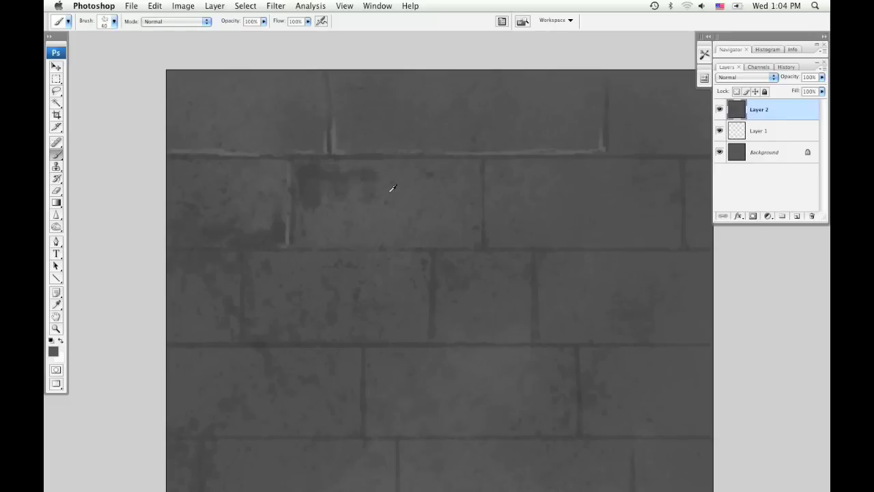
key("bracketleft")
key("bracketleft")
key("bracketleft")
key("bracketleft")
key("bracketleft")
key("bracketleft")
key("bracketleft")
key("bracketleft")
left_click_drag(170, 242, 293, 243)
left_click_drag(481, 190, 475, 243)
left_click_drag(475, 243, 392, 237)
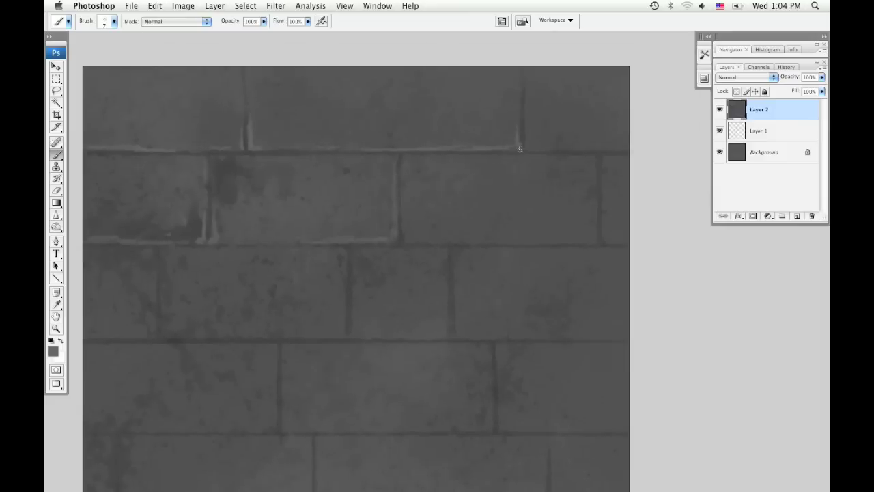
Highlight the edges of the top row's right-hand brick and the second brick in the third row.
left_click_drag(518, 147, 546, 150)
left_click_drag(547, 149, 611, 99)
mouse_move(225, 278)
left_mouse_down()
mouse_move(407, 277)
mouse_move(410, 242)
left_mouse_up()
left_click(232, 105, "alt")
left_click_drag(223, 106, 175, 114)
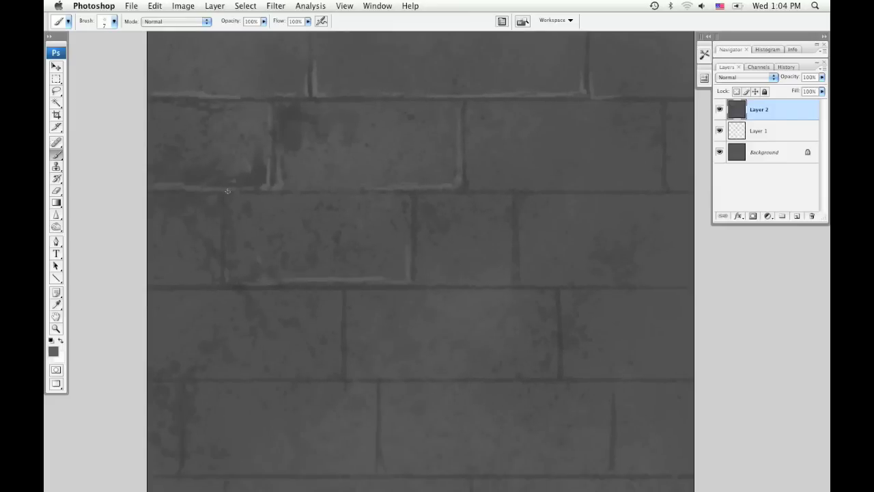
Paint dark textured shading over the faces of the fourth-row bricks with a 25 px brush.
scroll(509, 202, "down", 2)
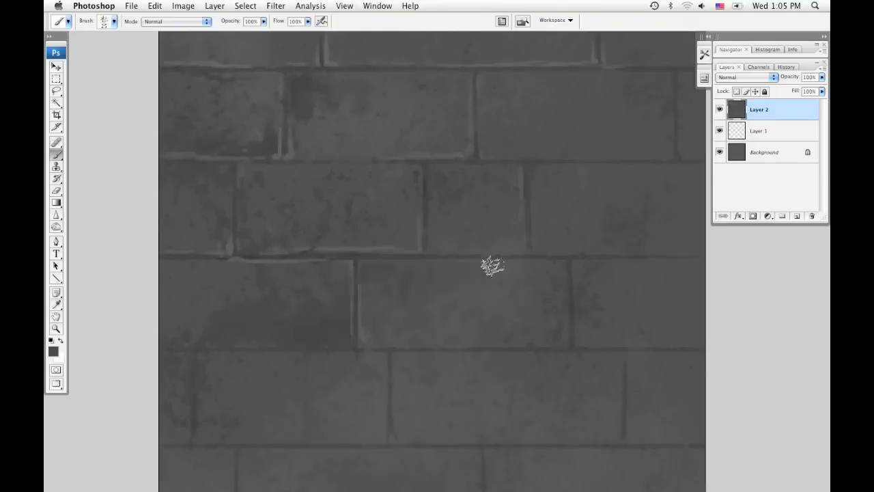
mouse_move(451, 329)
left_mouse_down()
mouse_move(441, 374)
mouse_move(448, 311)
left_mouse_up()
left_click_drag(188, 328, 347, 329)
left_click_drag(522, 283, 497, 289)
Apply the last Offset filter to the brick layer.
key("super+minus")
key("super+minus")
key("super+f")
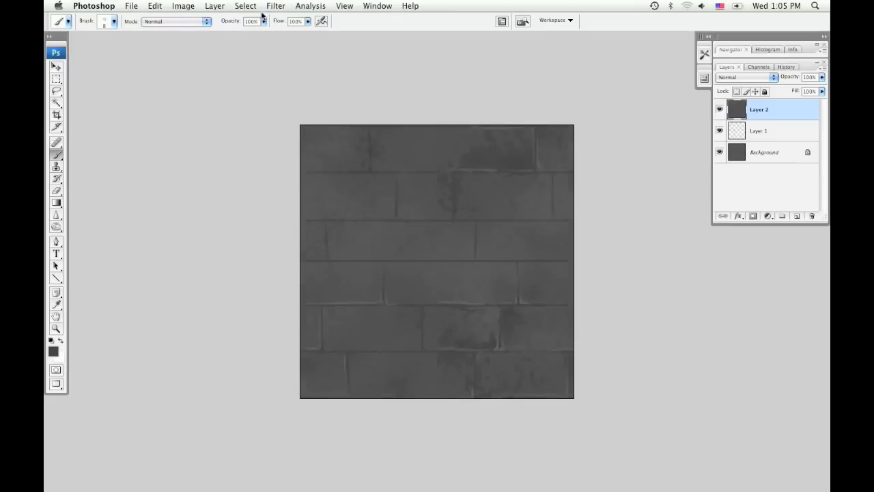
Reduce the brush to 6 px and paint the lower edge of the middle brick in the fifth row.
key("super+plus")
key("super+plus")
left_click_drag(533, 160, 478, 273)
key("bracketleft")
key("bracketleft")
key("bracketleft")
key("bracketleft")
key("bracketleft")
key("bracketleft")
left_click_drag(370, 423, 366, 194)
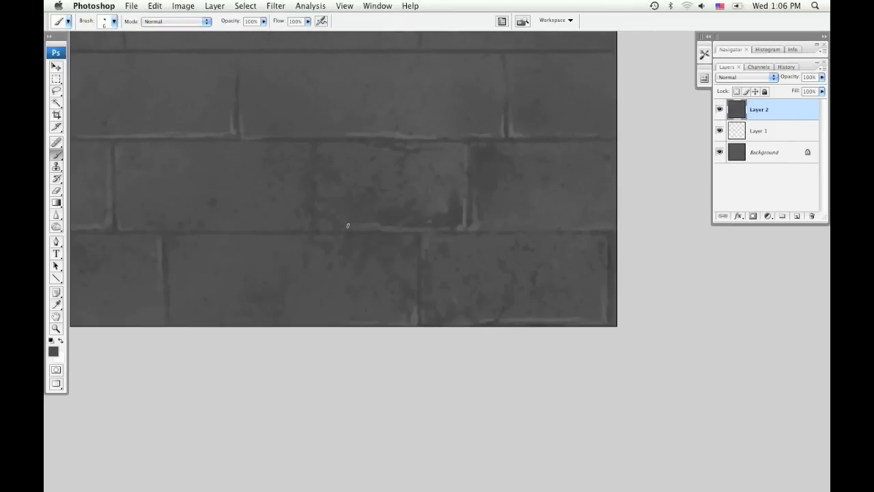
mouse_move(332, 222)
left_mouse_down()
mouse_move(319, 223)
mouse_move(399, 200)
left_mouse_up()
Choose another brush preset and paint highlights around the remaining unfinished brick edges.
right_click(389, 239)
double_click(474, 423)
left_click_drag(291, 242, 345, 415)
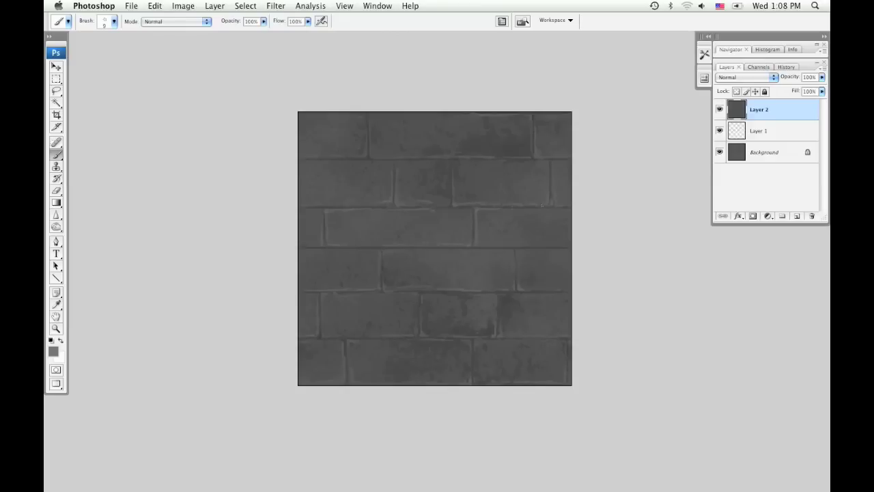
Sample greys from the bricks and paint a light patch at the inner corner of the fourth row's right-hand brick.
key("]")
left_click(520, 262, "alt")
left_click(518, 260, "alt")
left_click_drag(521, 254, 515, 260)
left_click(471, 291, "alt")
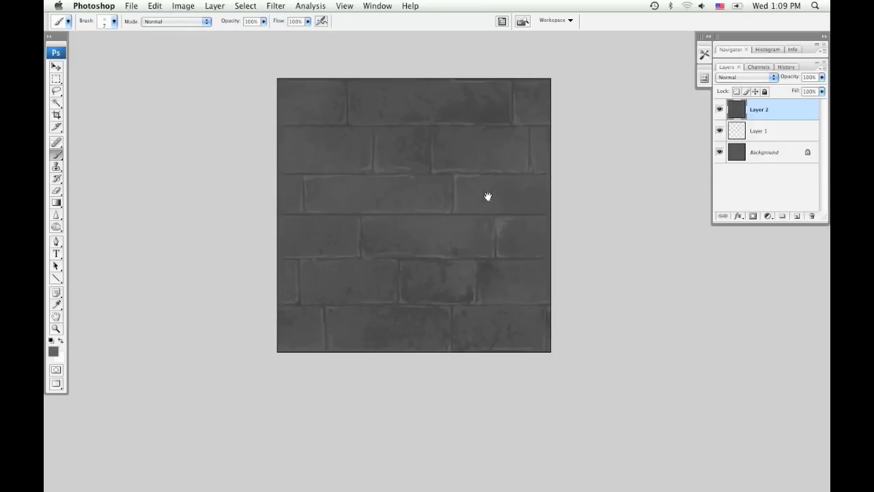
Paint a light, chipped edge along the joint between the second and third bricks of the second row using sampled greys.
key("]")
mouse_move(379, 129)
left_mouse_down()
mouse_move(425, 125)
mouse_move(432, 142)
left_mouse_up()
left_click(423, 125, "alt")
left_click(432, 133, "alt")
left_click(422, 123, "alt")
left_click(459, 173, "alt")
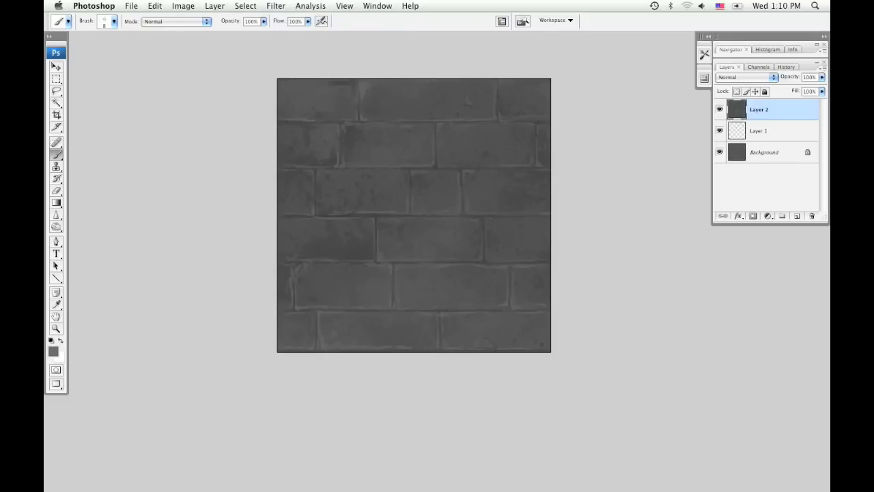
Sample greys and add darker patches to the brick faces with a 15 px brush, then refine details at 8 px.
key("bracketright")
key("bracketright")
left_click(445, 160, "alt")
key("bracketright")
key("bracketright")
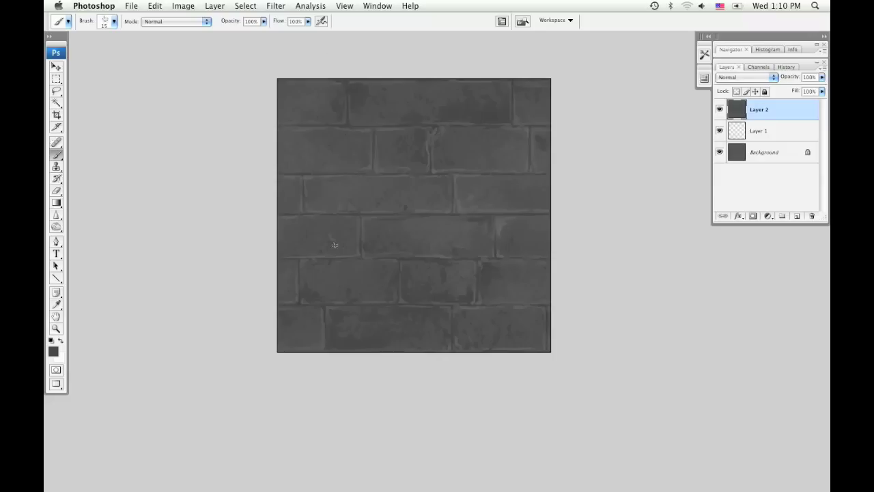
key("bracketleft")
key("bracketleft")
left_click(344, 158, "alt")
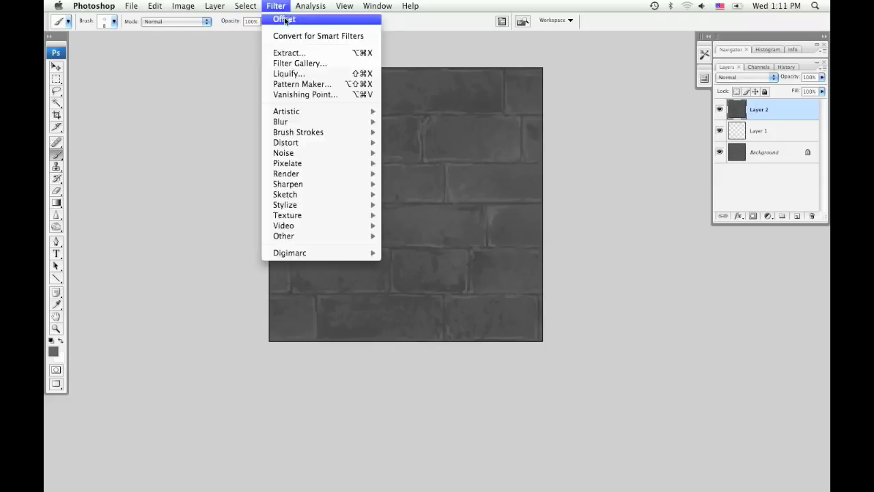
key("Escape")
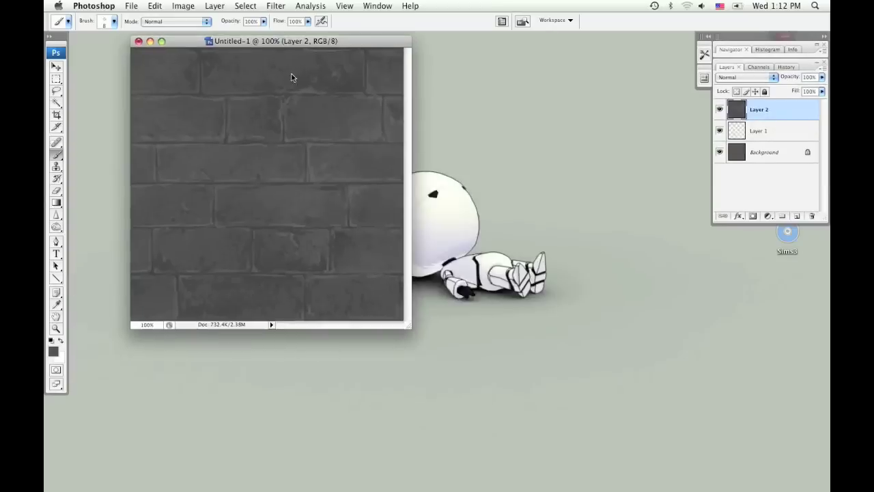
Extend the canvas by a relative 300 percent in width and height, anchoring the artwork in the upper-left corner.
left_click(183, 5)
left_click(215, 101)
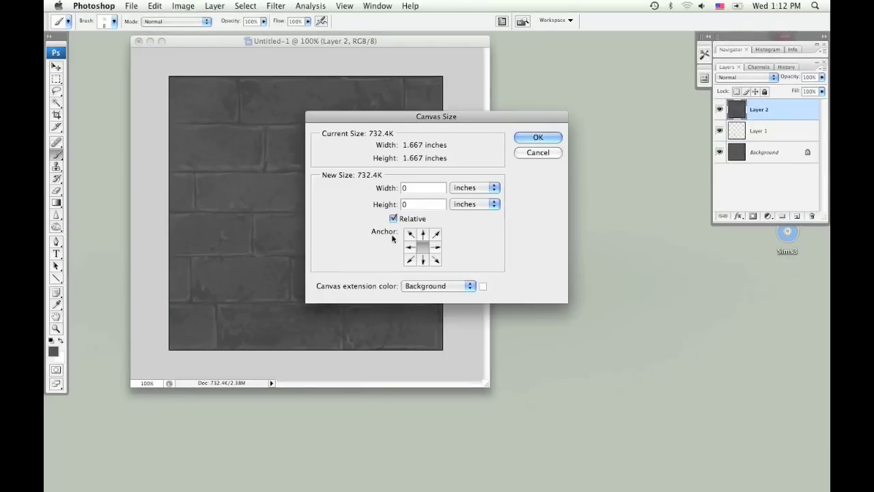
left_click(410, 235)
left_click(471, 187)
left_click(466, 169)
type("30")
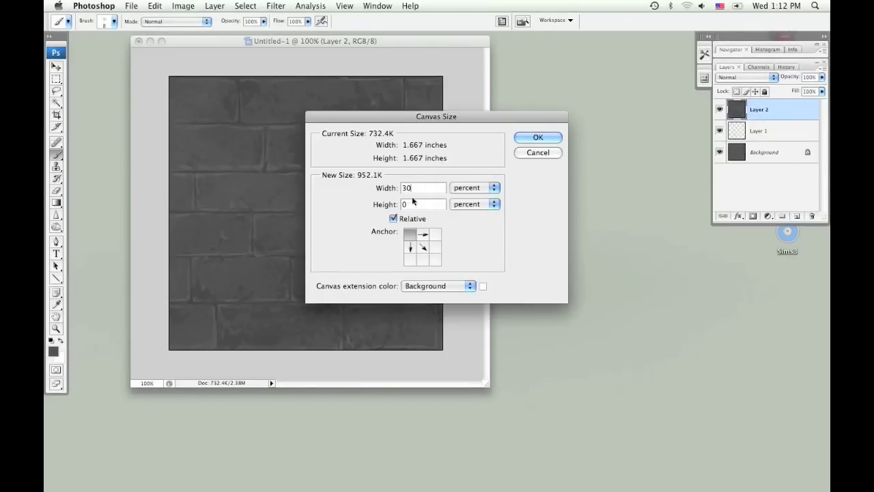
type("0")
key("Tab")
type("300")
left_click(536, 137)
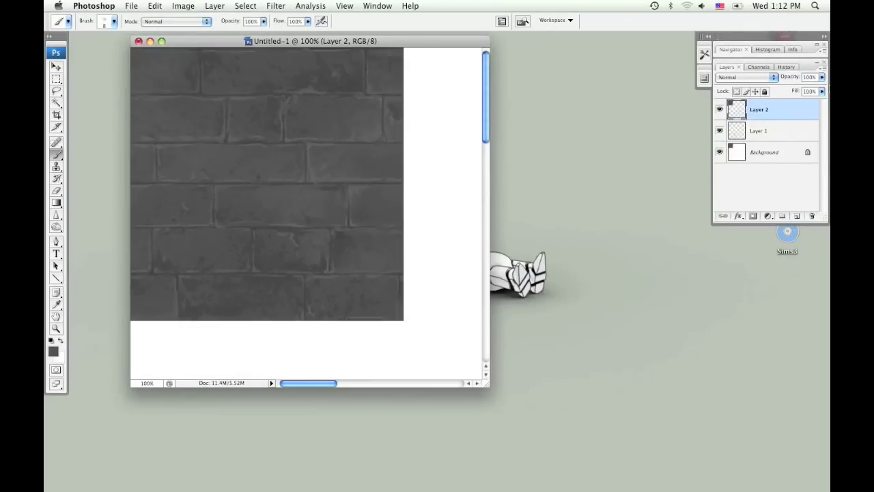
Duplicate the brick tile across the enlarged canvas in a 4 by 4 grid to check how it repeats.
key("super+minus")
key("super+minus")
key("super+minus")
key("v")
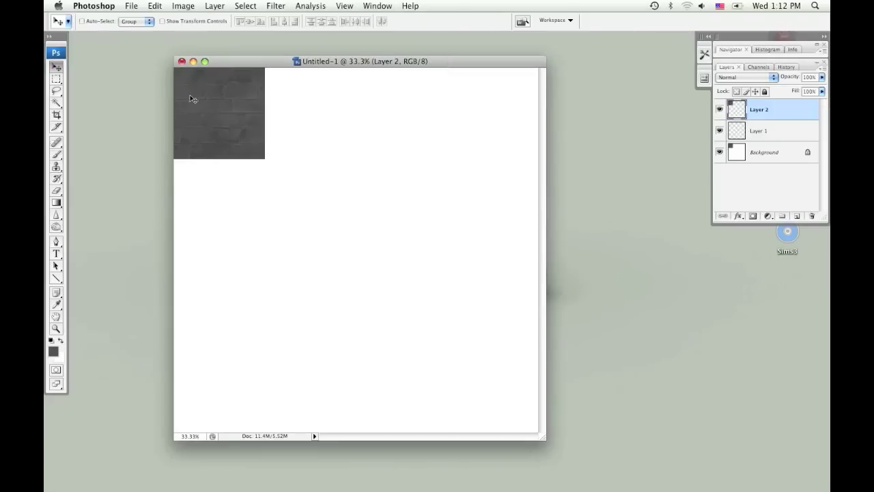
left_click_drag(248, 122, 333, 120)
key("super+z")
left_click_drag(267, 134, 477, 315)
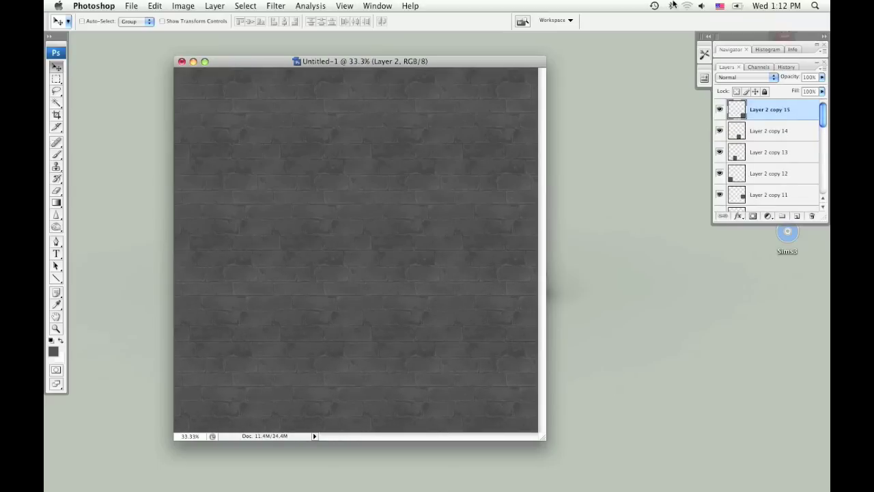
Enlarge the brush and tone down conspicuous marks on the top-row and fifth-row bricks with sampled greys.
key("b")
key("super+plus")
key("super+plus")
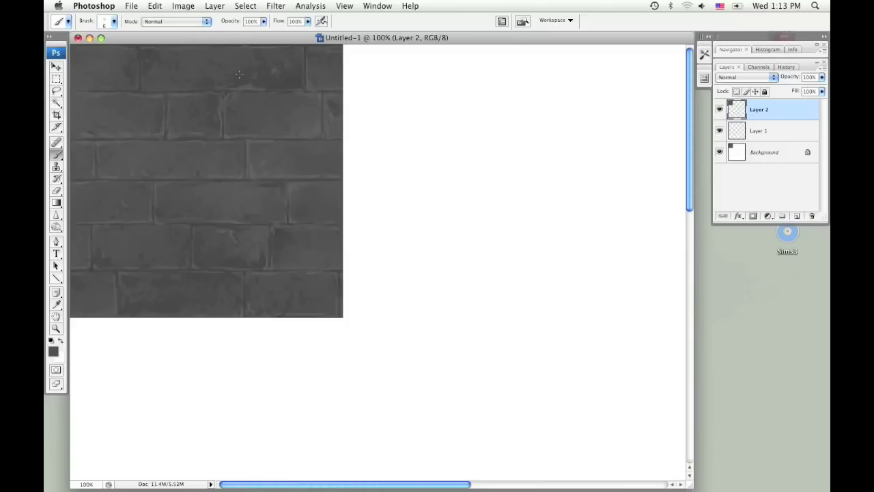
key("bracketright")
key("bracketright")
key("bracketright")
key("bracketright")
key("bracketright")
left_click(150, 60, "alt")
left_click(230, 223, "alt")
Touch up the left part of the second row with an 8 px brush and a grey sampled from its first brick.
key("bracketleft")
key("bracketleft")
left_click(98, 125, "alt")
key("super+minus")
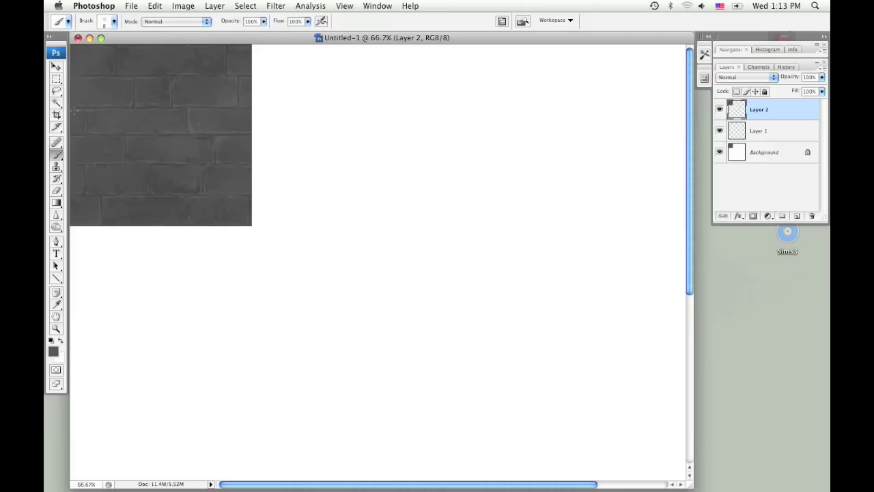
Duplicate the brick tile beside the original to recheck the repeat, and undo the copies.
key("v")
left_click_drag(152, 166, 474, 127)
key("alt+super+z")
key("alt+super+z")
key("alt+super+z")
key("alt+super+z")
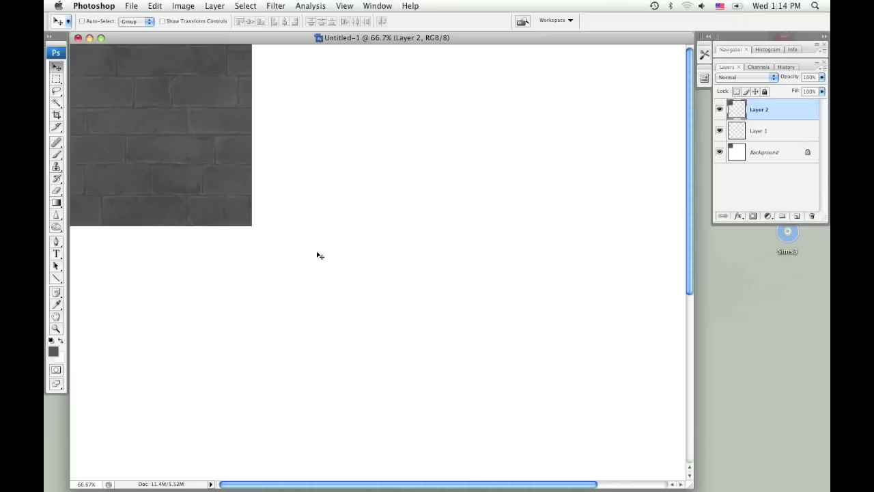
Paint over the pale chipped joint in the second row with greys sampled from the neighbouring bricks.
key("b")
key("super+plus")
key("super+plus")
left_click_drag(168, 99, 382, 294)
left_click_drag(136, 102, 536, 352)
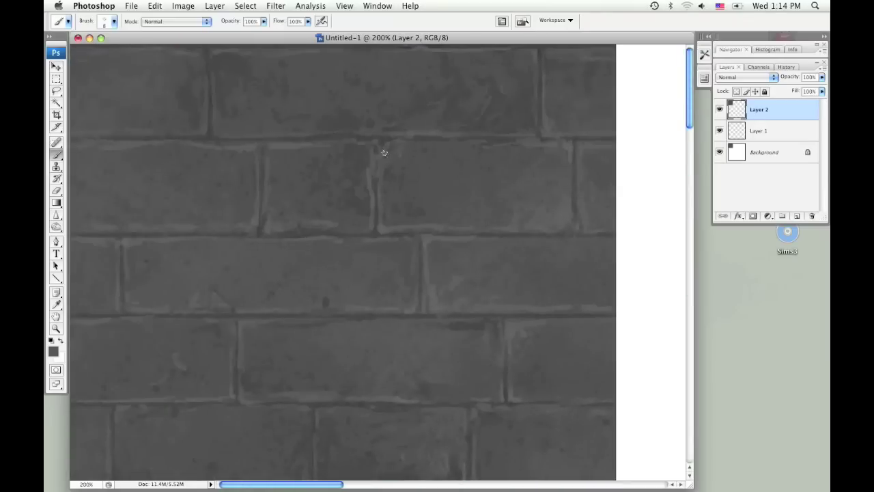
left_click(366, 164, "alt")
left_click_drag(371, 152, 373, 191)
left_click(378, 215, "alt")
Reduce the brush to 7 px and repaint the second row's middle joint and neighbouring brick edges with sampled greys.
key("bracketleft")
left_click(371, 135, "alt")
left_click(390, 144, "alt")
left_click_drag(462, 138, 487, 140)
left_click(394, 177, "alt")
left_click_drag(384, 226, 441, 225)
key("super+minus")
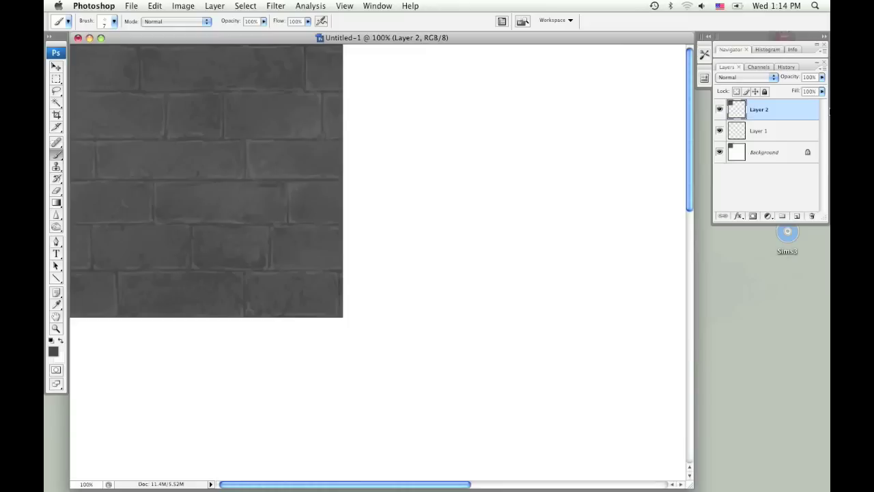
Touch up the top edge and far end of the wide second-row brick with greys sampled along its border.
key("super+plus")
scroll(436, 155, "left", 5)
scroll(436, 155, "up", 3)
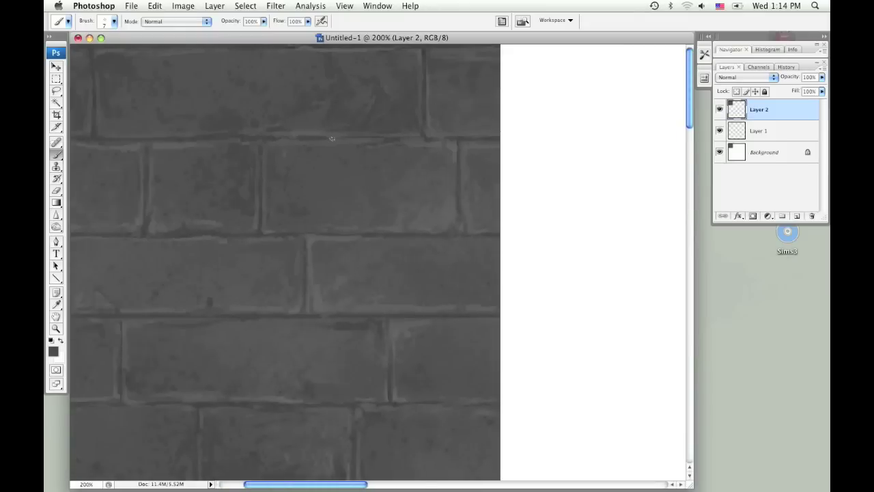
mouse_move(347, 137)
left_mouse_down()
mouse_move(421, 141)
mouse_move(395, 138)
left_mouse_up()
left_click(455, 145, "alt")
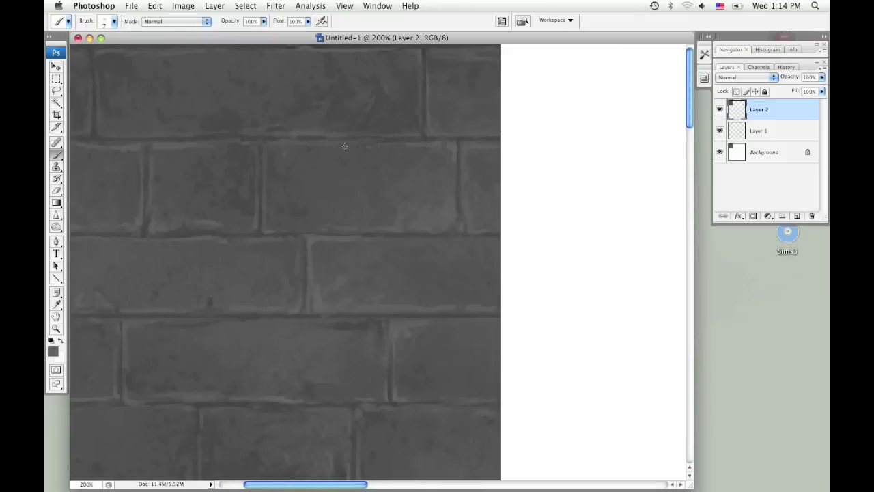
left_click(456, 224, "alt")
left_click(447, 229, "alt")
Tone down the dark patches on the middle fifth-row brick and the bricks below it with a sampled grey.
scroll(501, 239, "down", 2)
left_click(453, 275, "alt")
scroll(399, 293, "left", 3)
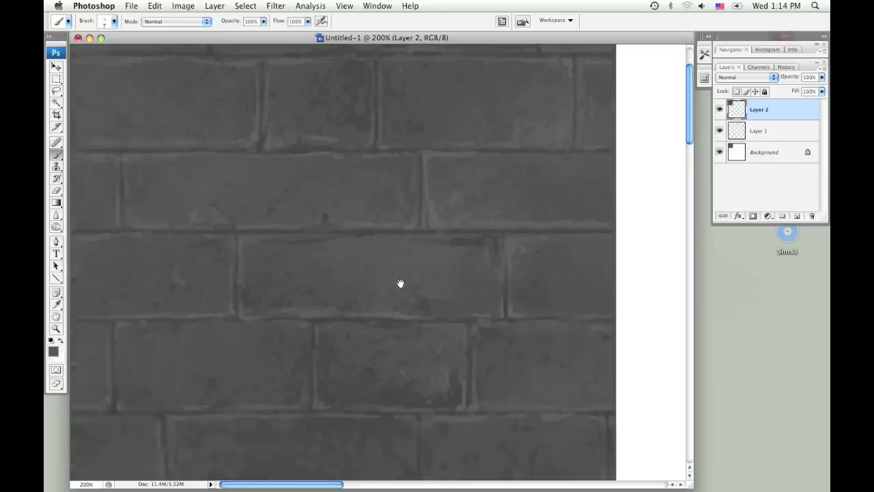
scroll(400, 283, "down", 2)
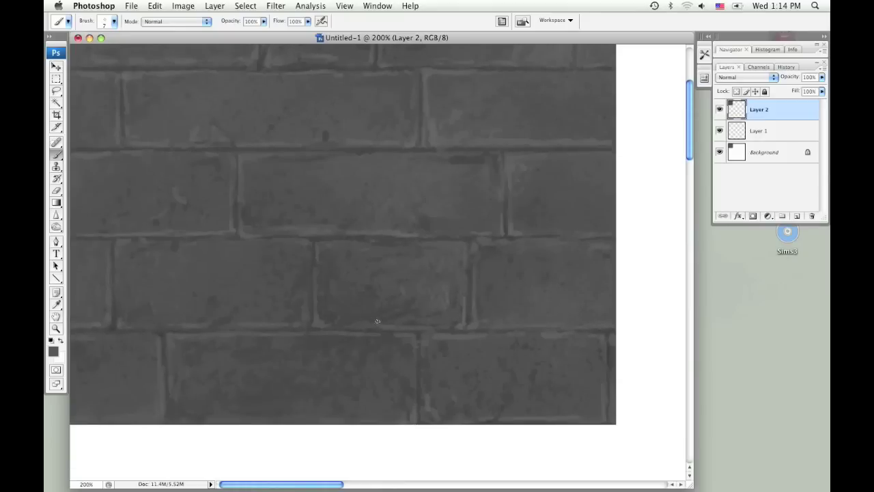
left_click_drag(339, 238, 437, 405)
Duplicate the brick tile into a two-by-two grid to check how the retouched texture repeats.
key("super+minus")
key("super+minus")
key("v")
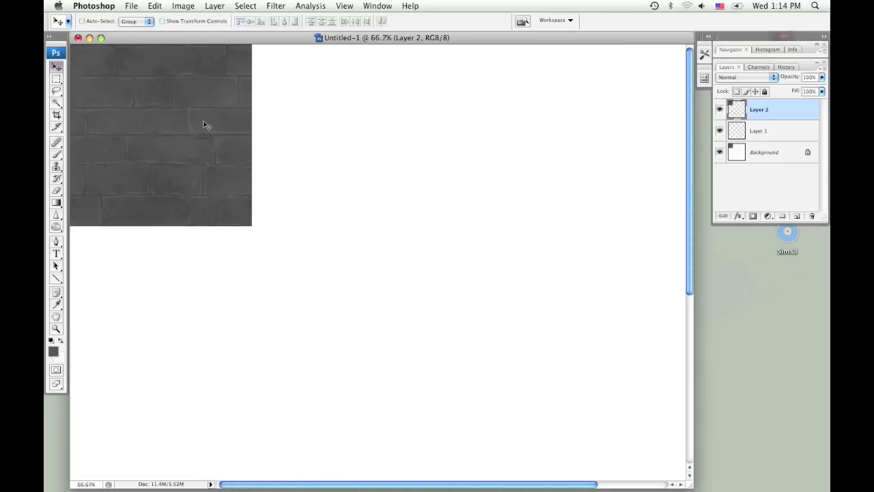
left_click_drag(205, 123, 350, 298)
key("super+minus")
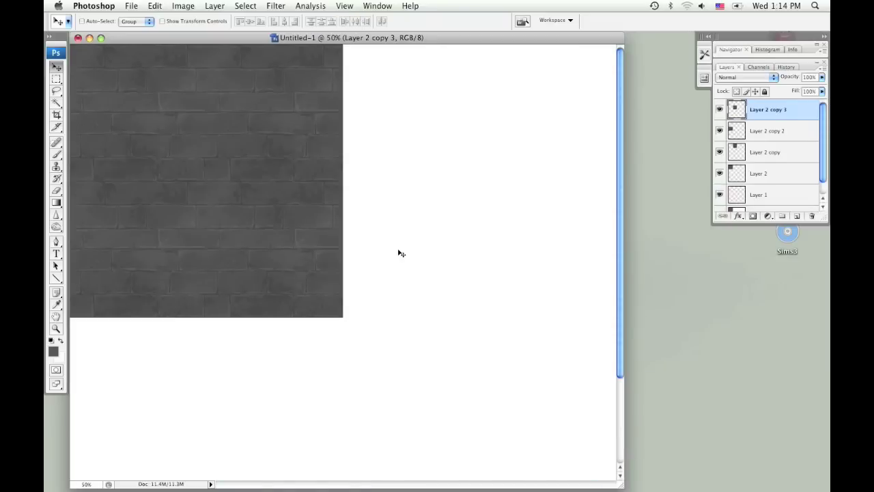
left_click_drag(346, 38, 416, 49)
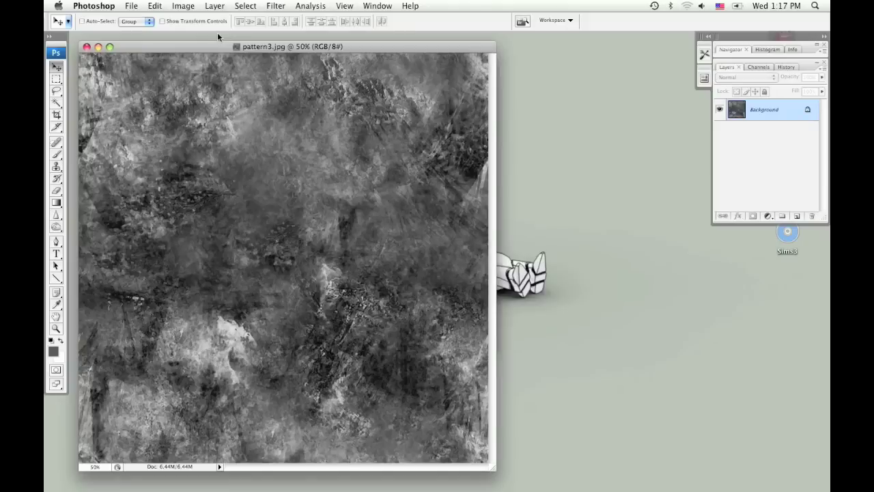
Resize the pattern3.jpg grunge image to 500 pixels wide with constrained proportions.
left_click(155, 6)
mouse_move(183, 5)
left_click(204, 90)
type("500")
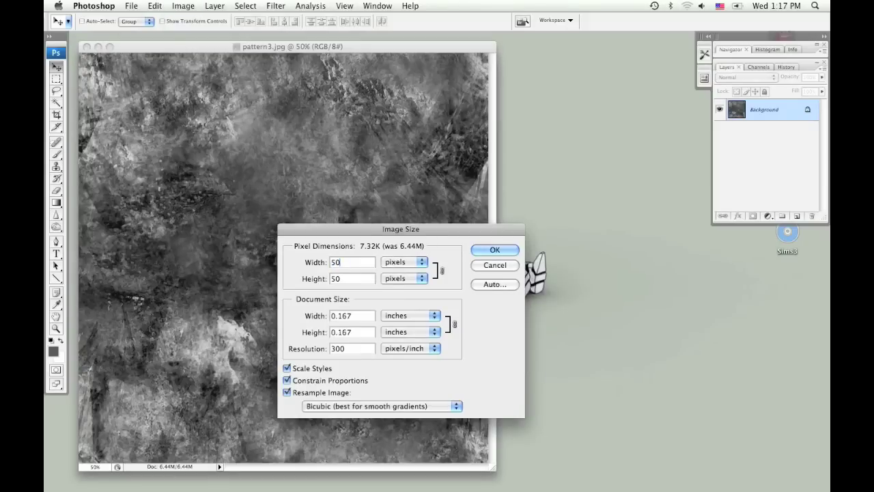
left_click(484, 250)
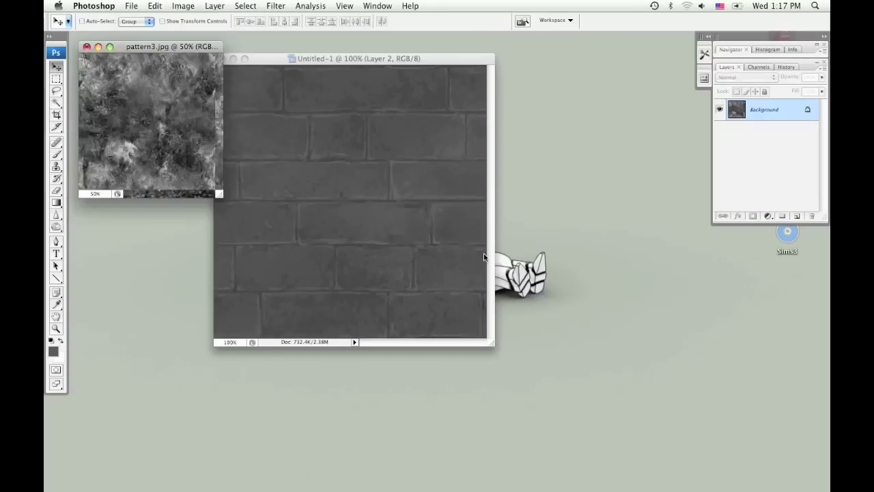
Copy the whole grunge pattern, close pattern3.jpg without saving, and paste it over the brick texture as a new layer.
key("super+a")
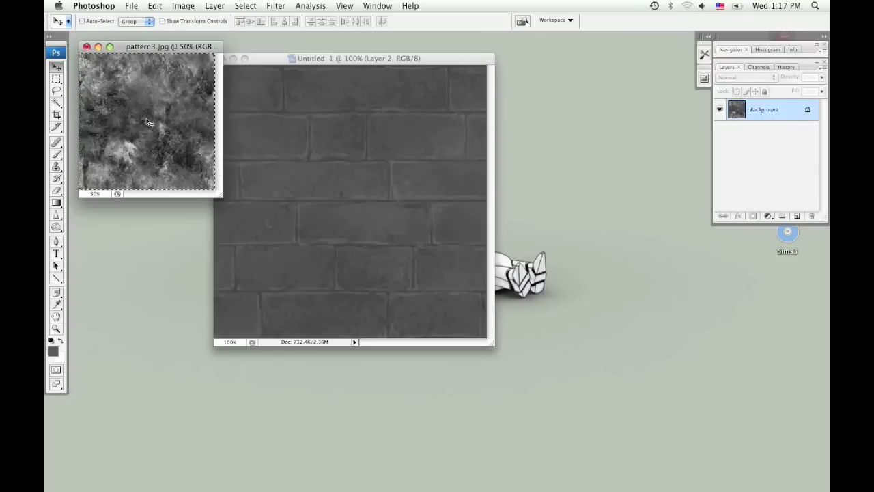
left_click(86, 48)
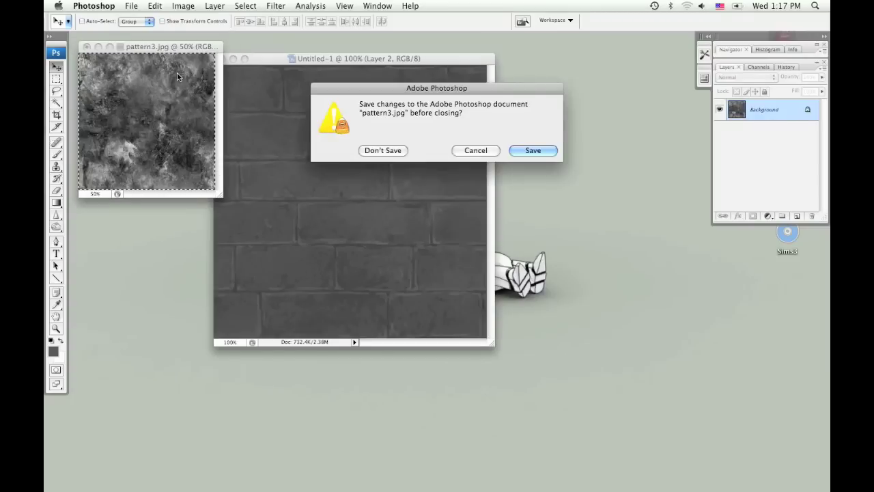
left_click(377, 148)
left_click_drag(394, 60, 399, 61)
key("super+v")
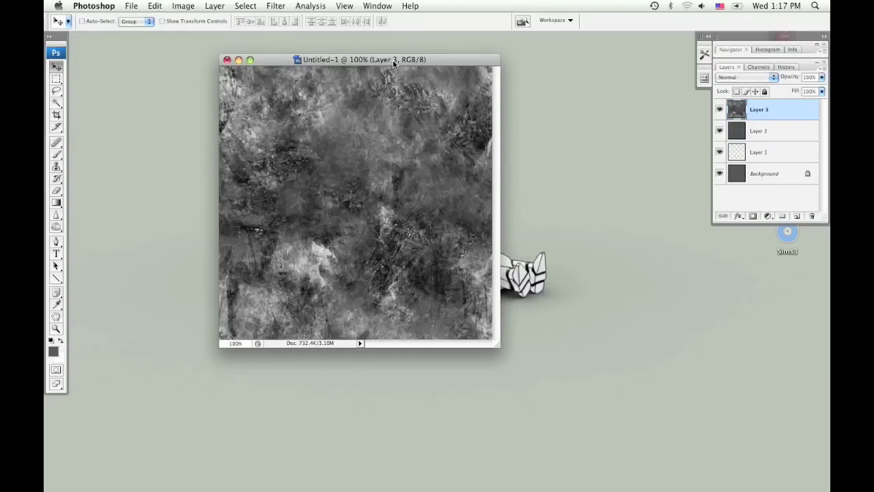
Apply a High Pass filter with a 4.3 pixel radius to the pasted grunge layer.
left_click(277, 7)
mouse_move(328, 235)
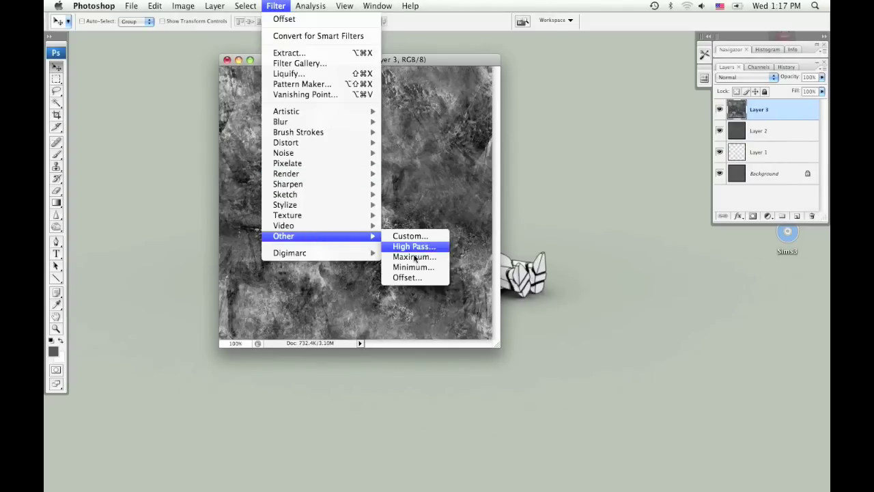
left_click(410, 247)
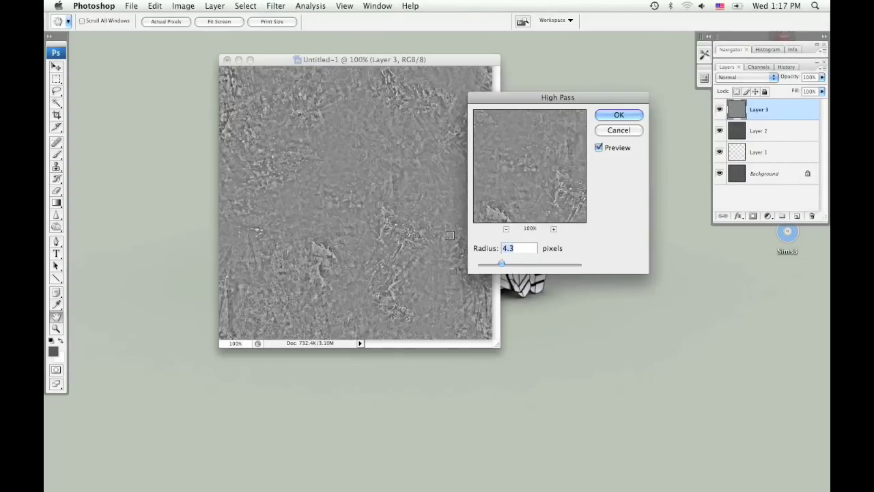
left_click(618, 115)
Blend the grunge layer over the bricks in Overlay mode at 33% opacity.
key("v")
left_click(743, 77)
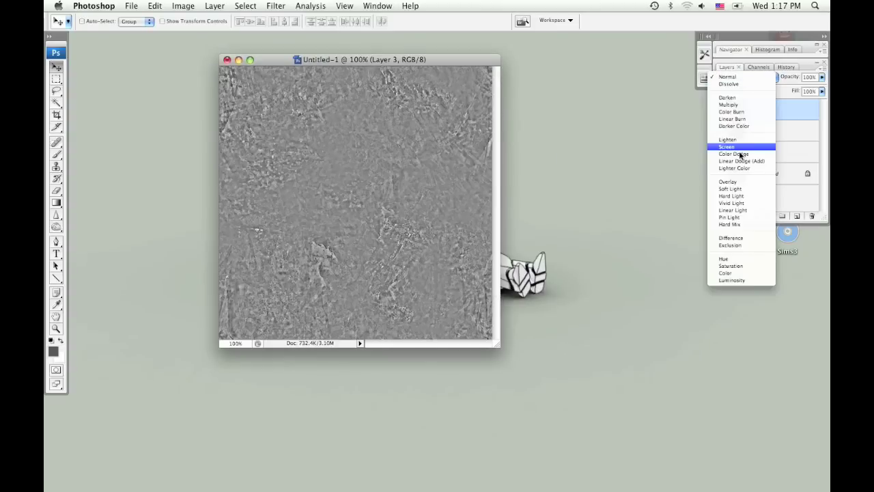
left_click(747, 183)
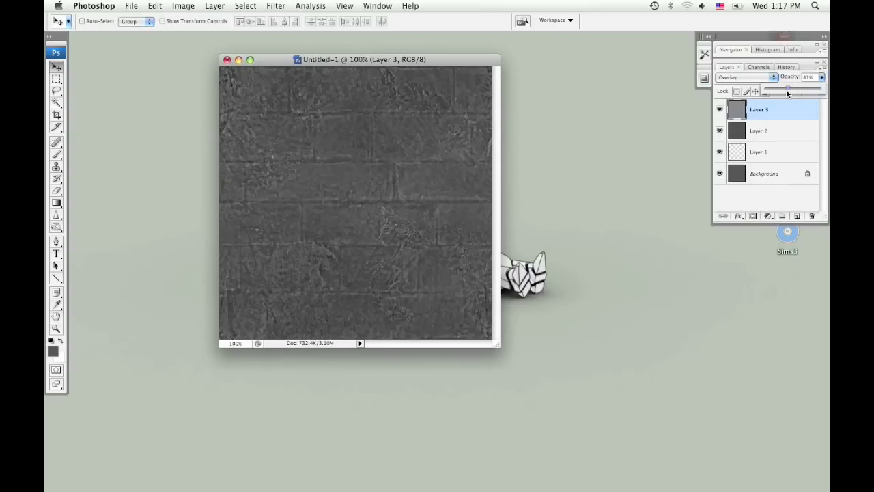
left_click_drag(785, 89, 783, 89)
left_click(767, 121)
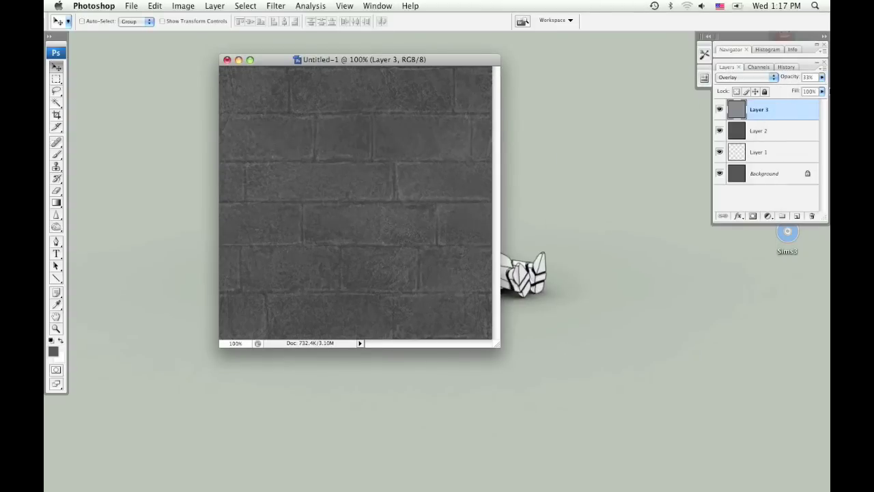
Brighten the grunge layer with Levels by lowering its white input level.
key("super+l")
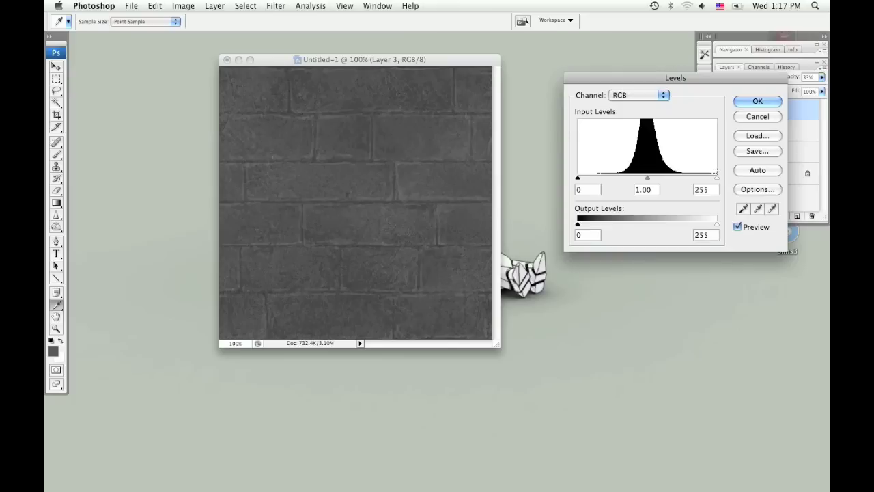
left_click_drag(716, 178, 677, 178)
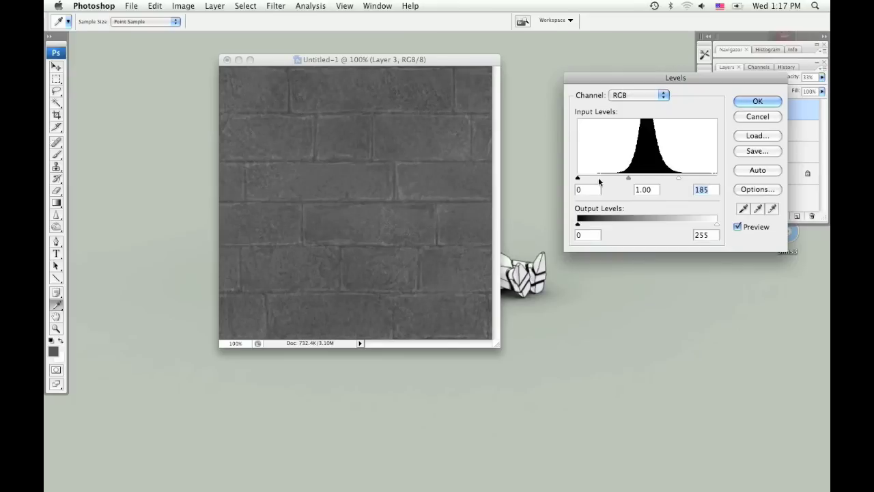
mouse_move(578, 178)
left_mouse_down()
mouse_move(601, 179)
mouse_move(580, 180)
left_mouse_up()
left_click_drag(676, 177, 703, 179)
left_click(759, 102)
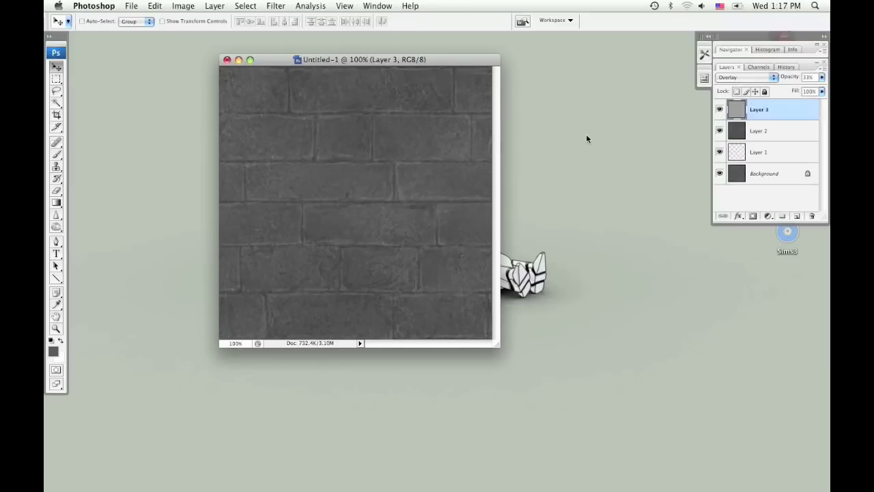
Paste a merged copy of the whole texture as a new layer and shift it with the Offset filter.
key("super+a")
key("super+shift+c")
key("super+v")
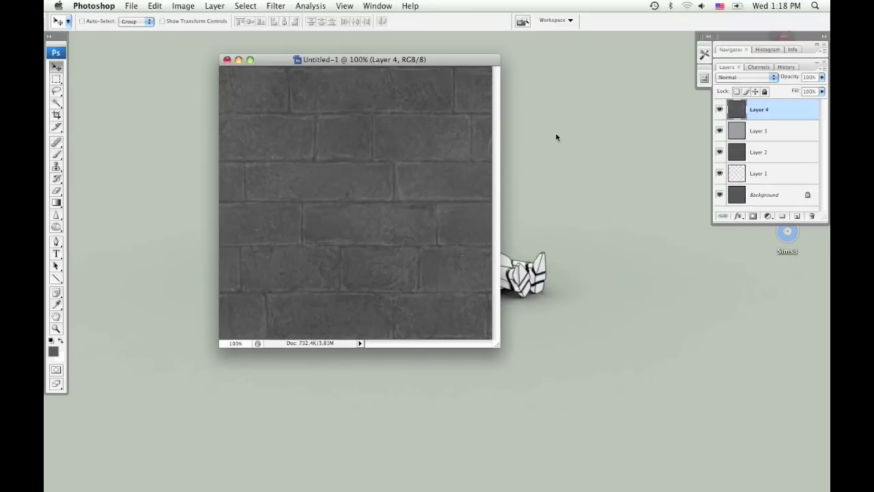
left_click(287, 6)
mouse_move(312, 240)
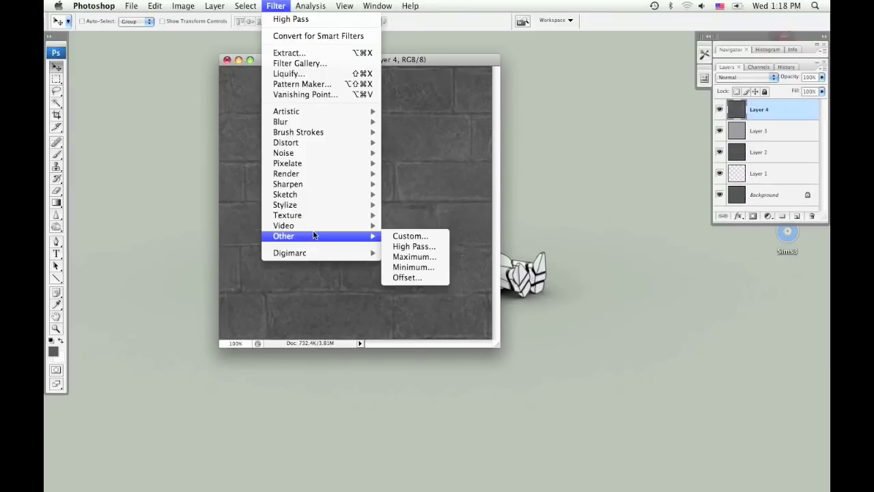
left_click(410, 277)
left_click(499, 157)
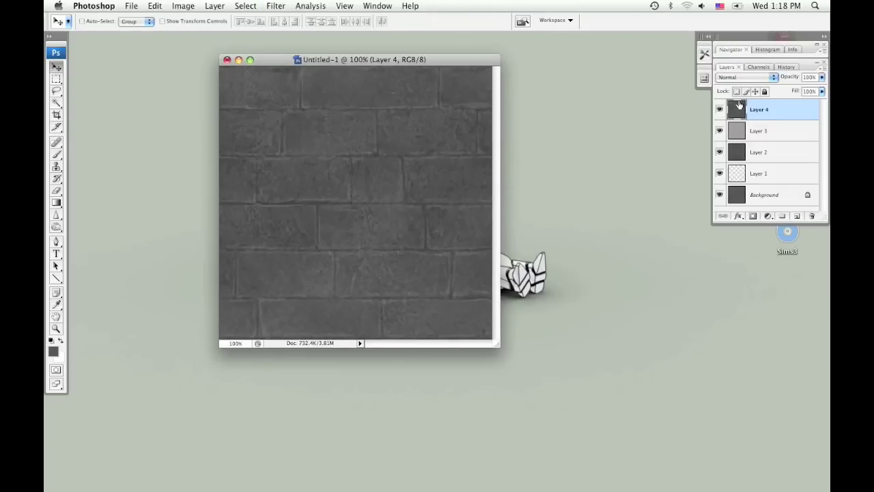
Extend the canvas by a relative 200 percent in width and height, anchored at the upper-left corner.
key("super+minus")
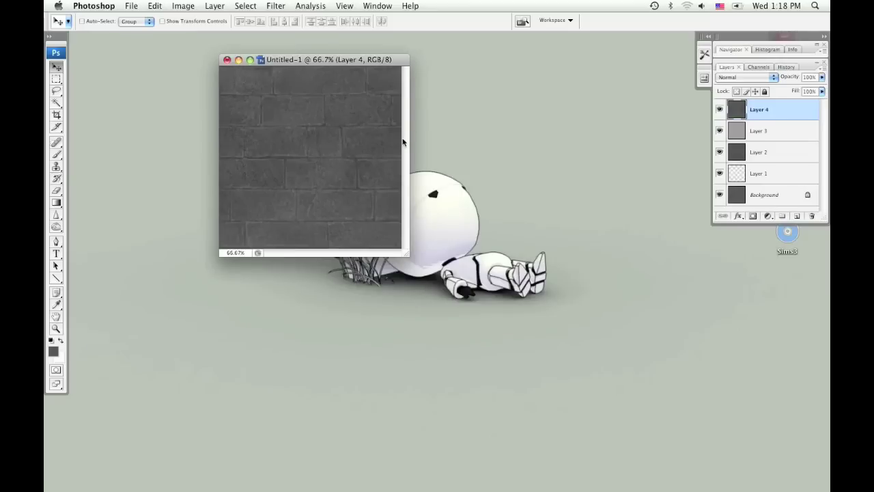
left_click_drag(311, 65, 272, 62)
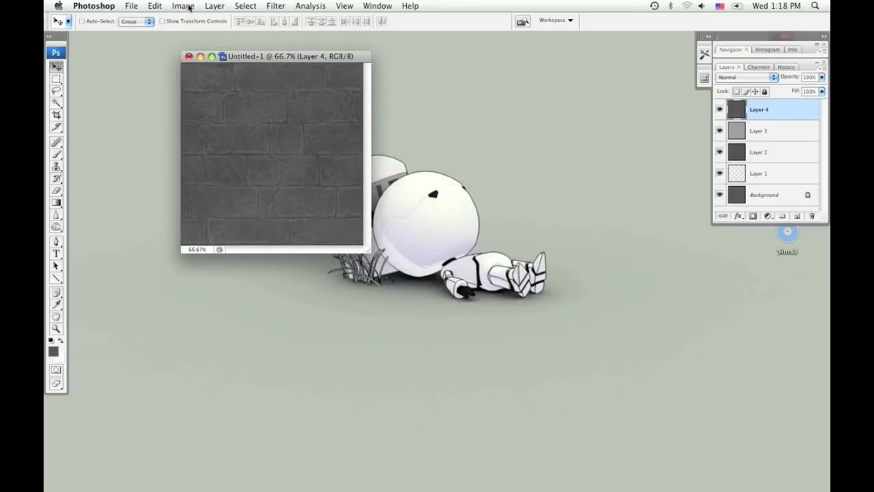
left_click(189, 7)
left_click(217, 102)
left_click(410, 235)
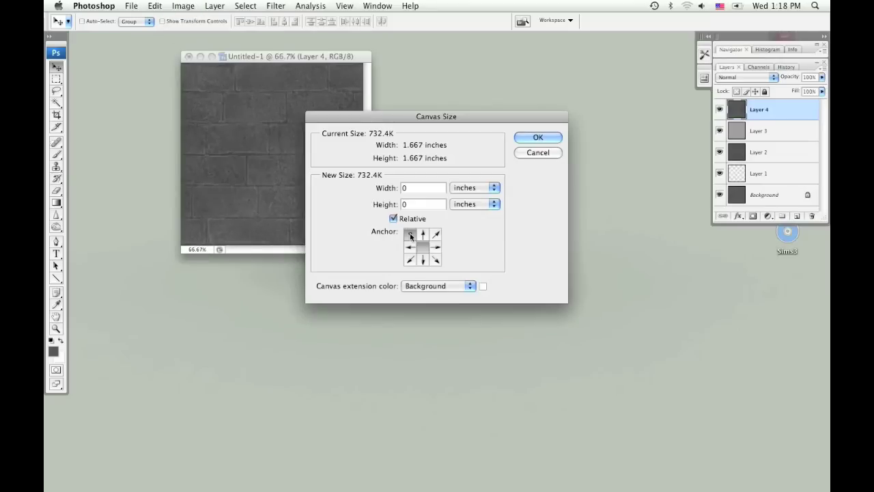
left_click(473, 191)
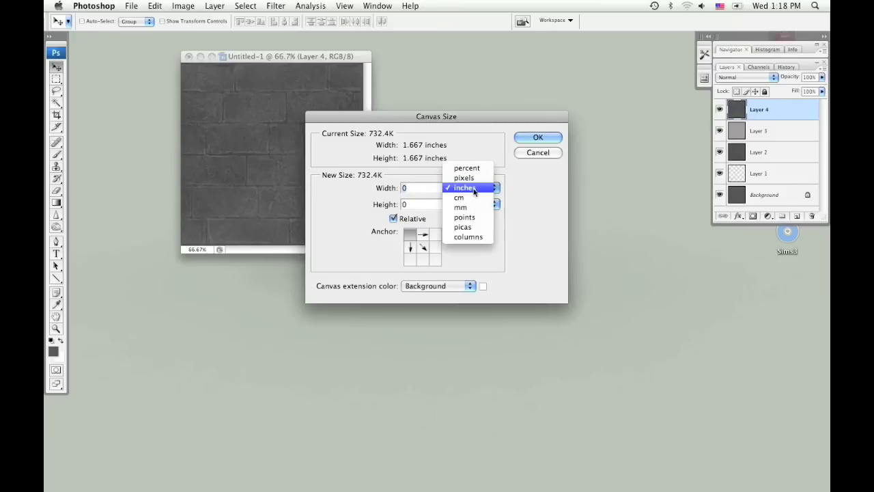
left_click(469, 168)
type("200")
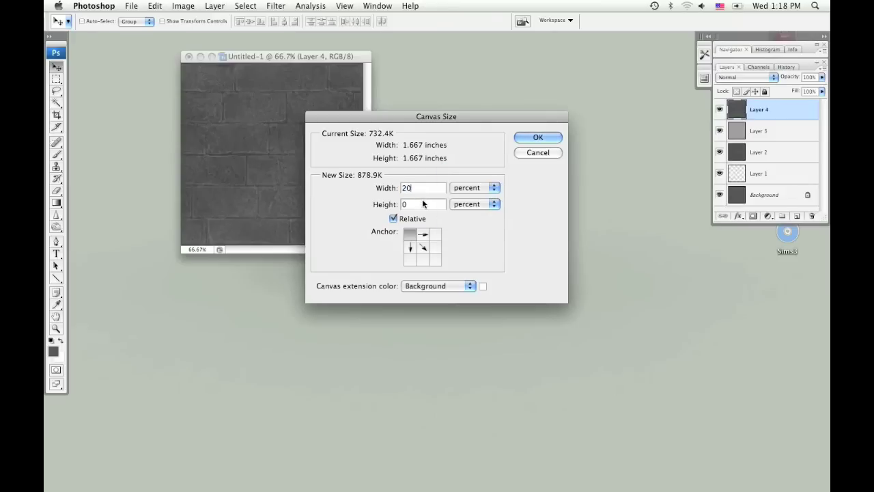
key("Tab")
type("200")
left_click(538, 137)
Duplicate the merged brick tile side by side across the enlarged canvas to check its repeat.
left_click_drag(212, 142, 555, 130)
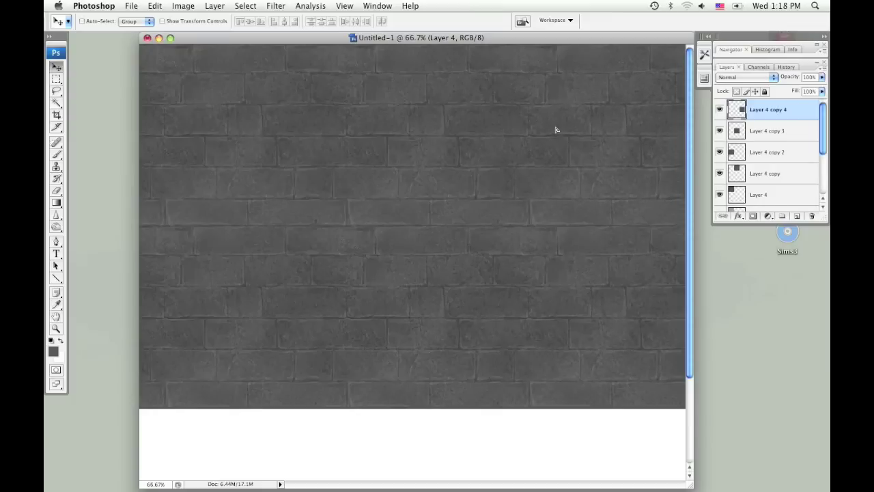